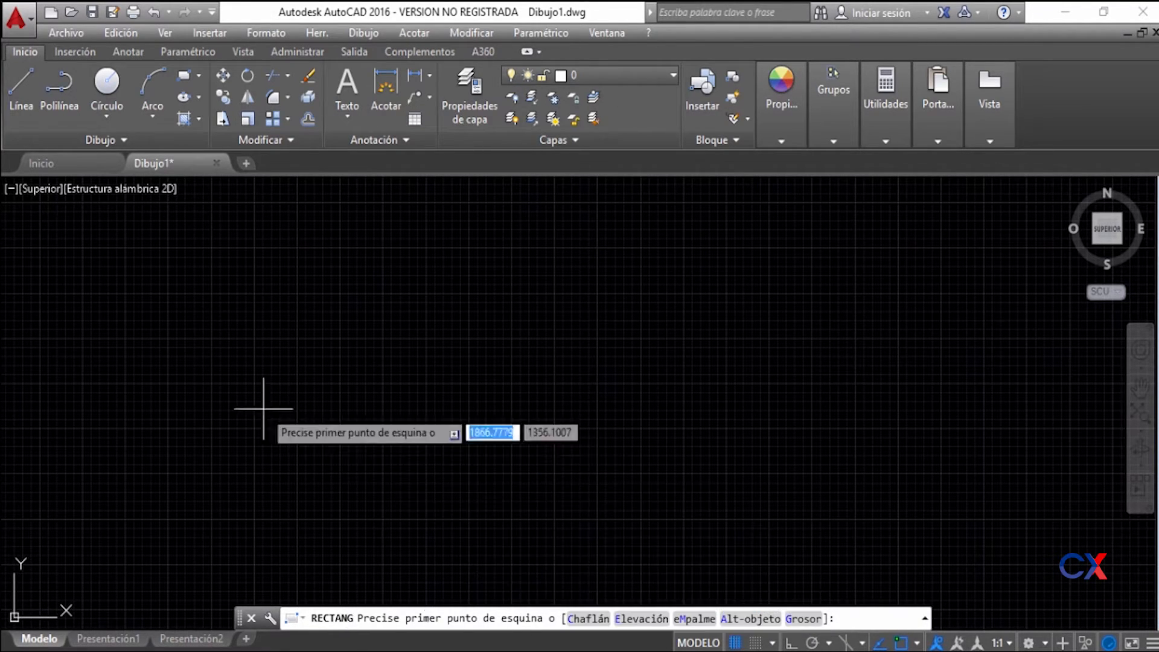
# Step: Draw a freehand rectangle wider than it is tall by picking two opposite corners in the empty drawing
pyautogui.click(296, 296)
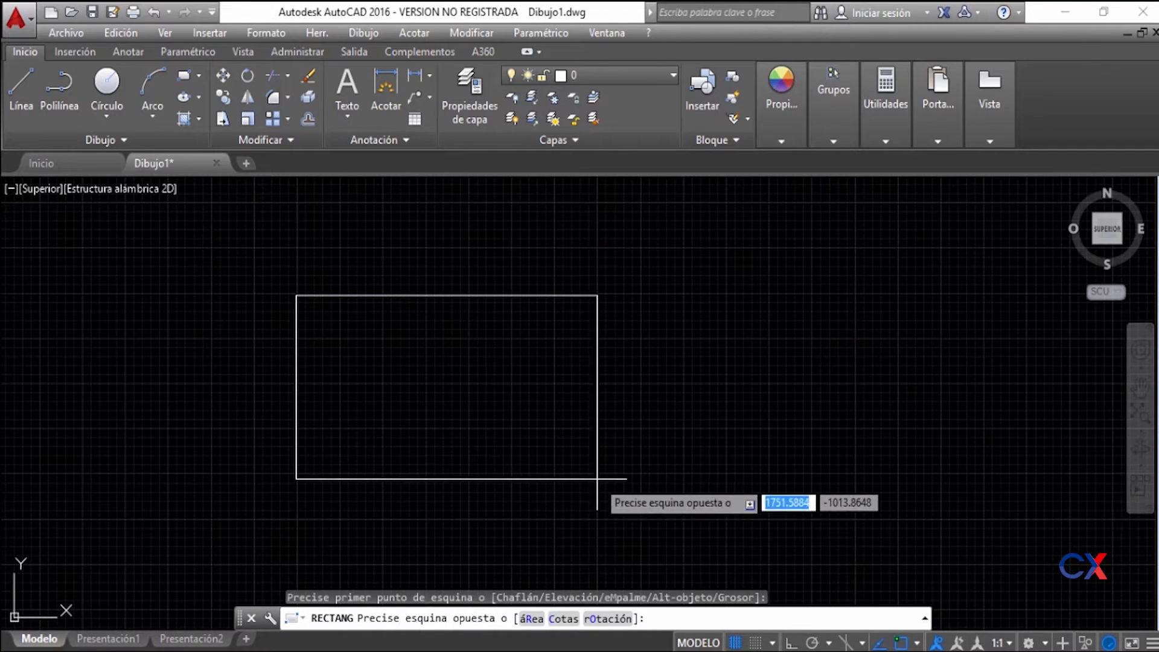
pyautogui.click(642, 520)
# Step: Draw a second rectangle to the right of the first, 200 units wide and 400 units high
pyautogui.moveTo(792, 468); pyautogui.dragTo(512, 413, button='middle')
pyautogui.scroll(-2, 532, 426)
pyautogui.moveTo(401, 396); pyautogui.dragTo(261, 356, button='middle')
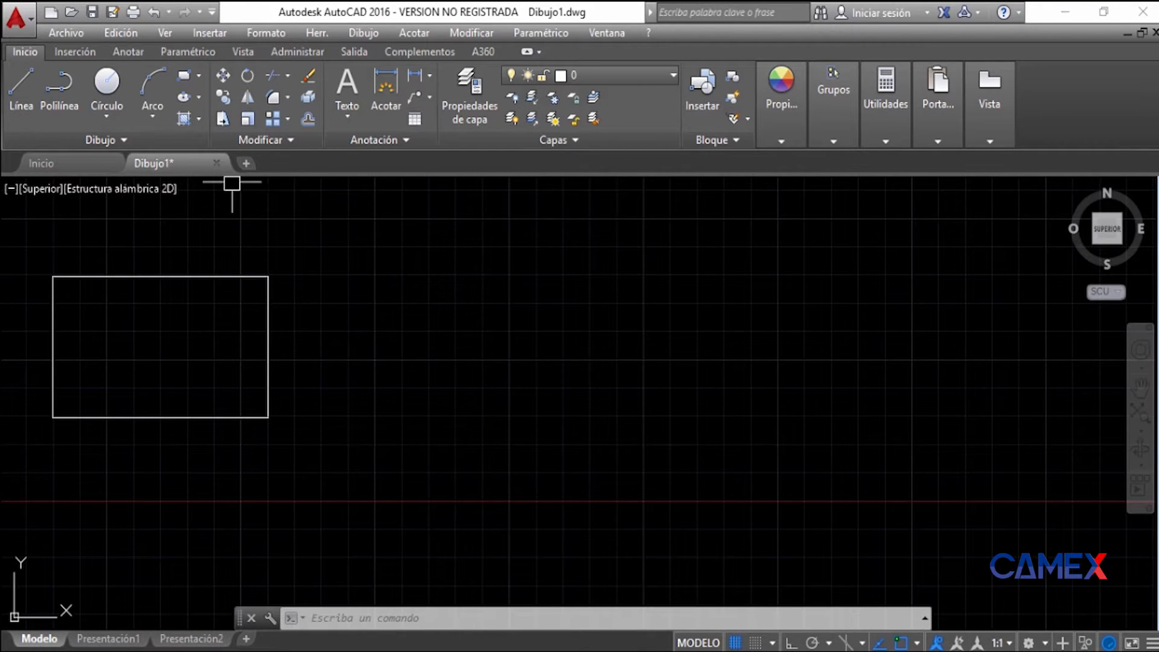
pyautogui.click(184, 78)
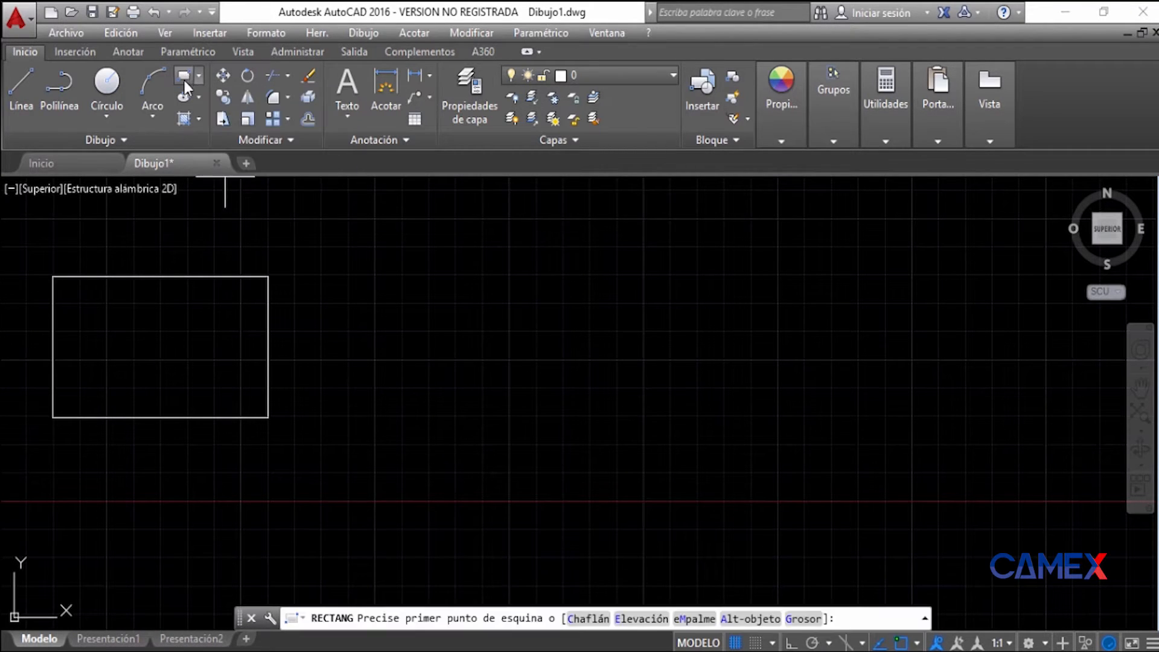
pyautogui.click(466, 272)
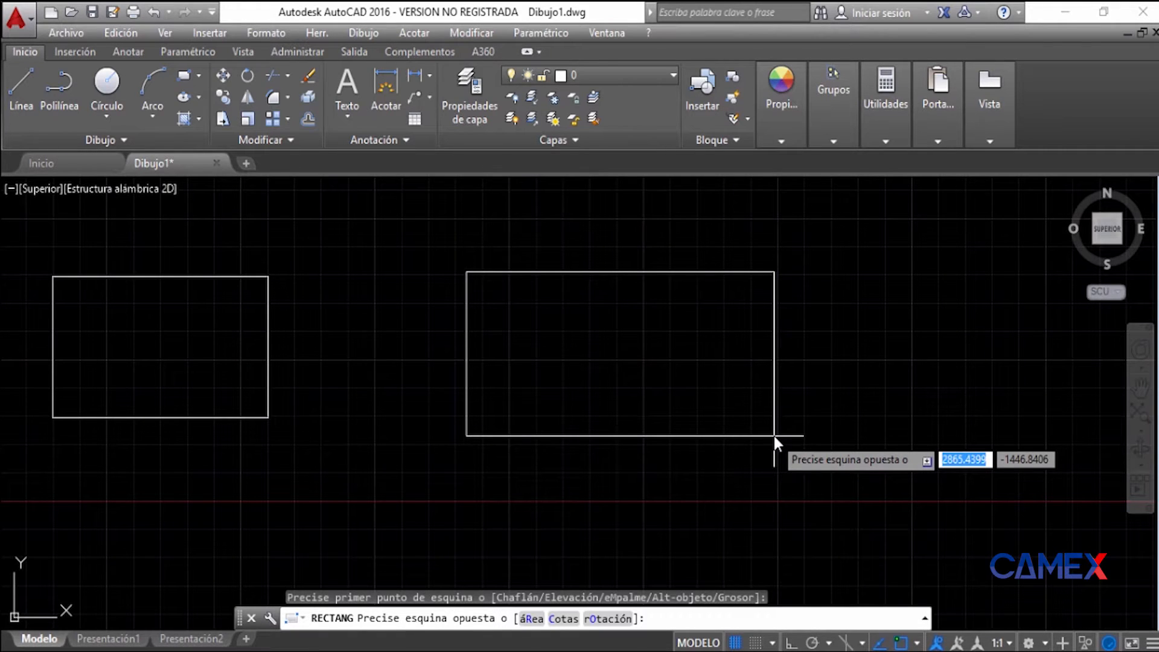
pyautogui.write('200')
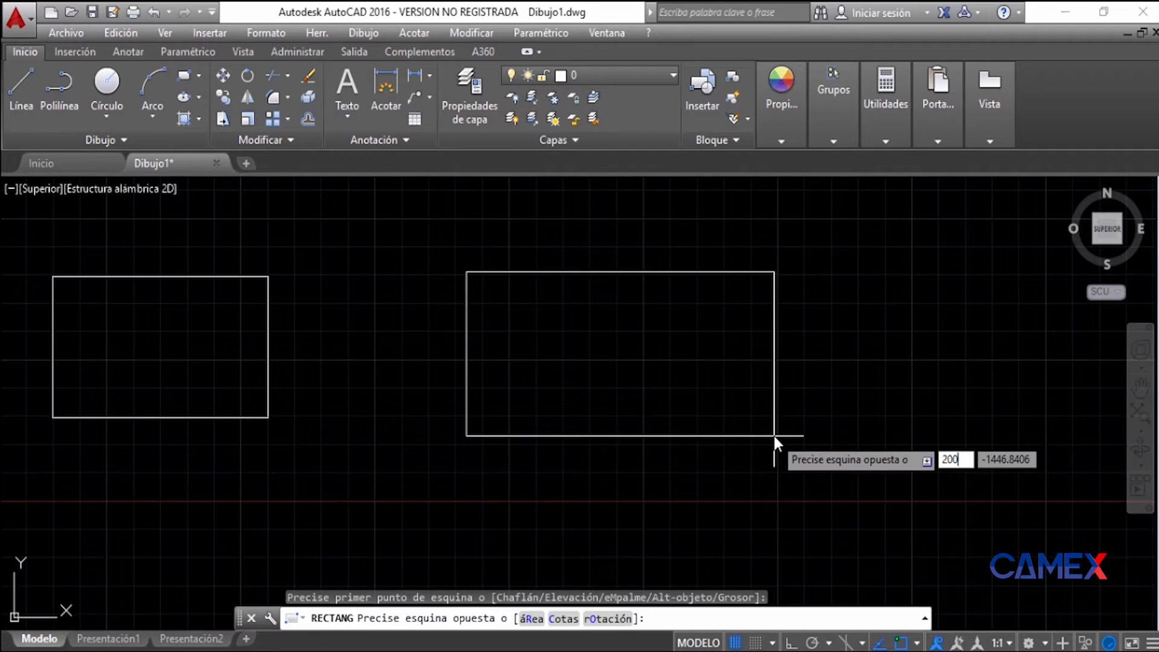
pyautogui.press('Tab')
pyautogui.write('4')
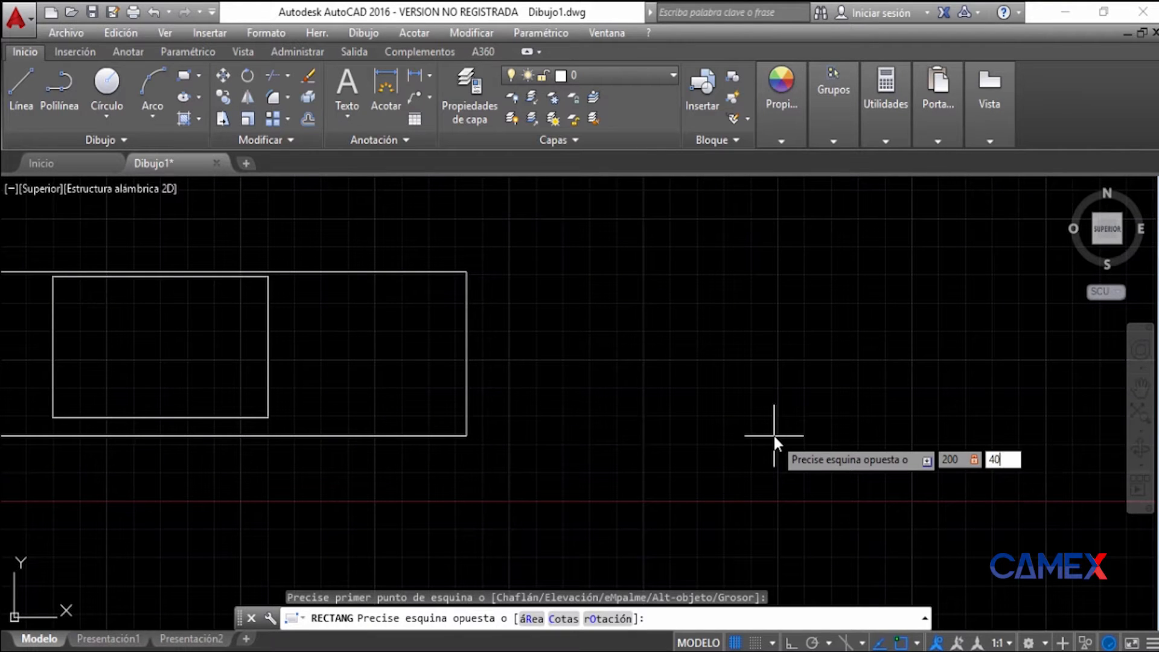
pyautogui.press('Return')
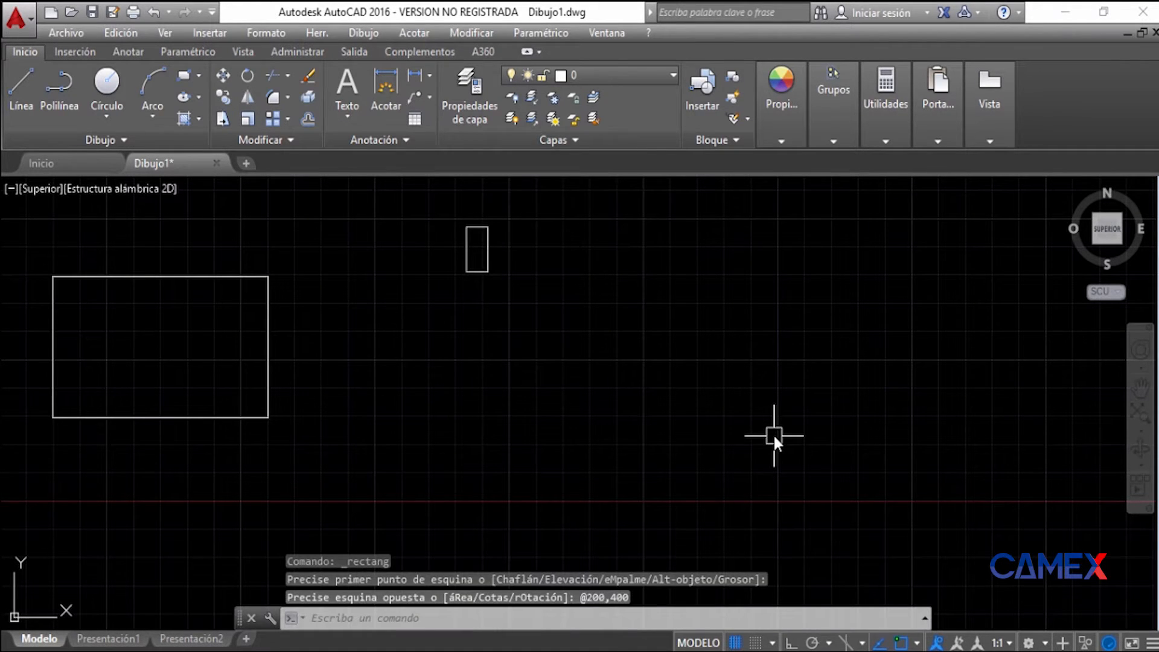
# Step: Measure the distance between the two upper corners of the 200 by 400 rectangle
pyautogui.moveTo(545, 408); pyautogui.dragTo(610, 493, button='middle')
pyautogui.scroll(2, 612, 492)
pyautogui.moveTo(552, 387); pyautogui.dragTo(584, 512, button='middle')
pyautogui.scroll(2, 582, 512)
pyautogui.moveTo(562, 396); pyautogui.dragTo(577, 536, button='middle')
pyautogui.scroll(2, 577, 536)
pyautogui.moveTo(565, 487); pyautogui.dragTo(607, 601, button='middle')
pyautogui.moveTo(592, 509); pyautogui.dragTo(632, 531, button='middle')
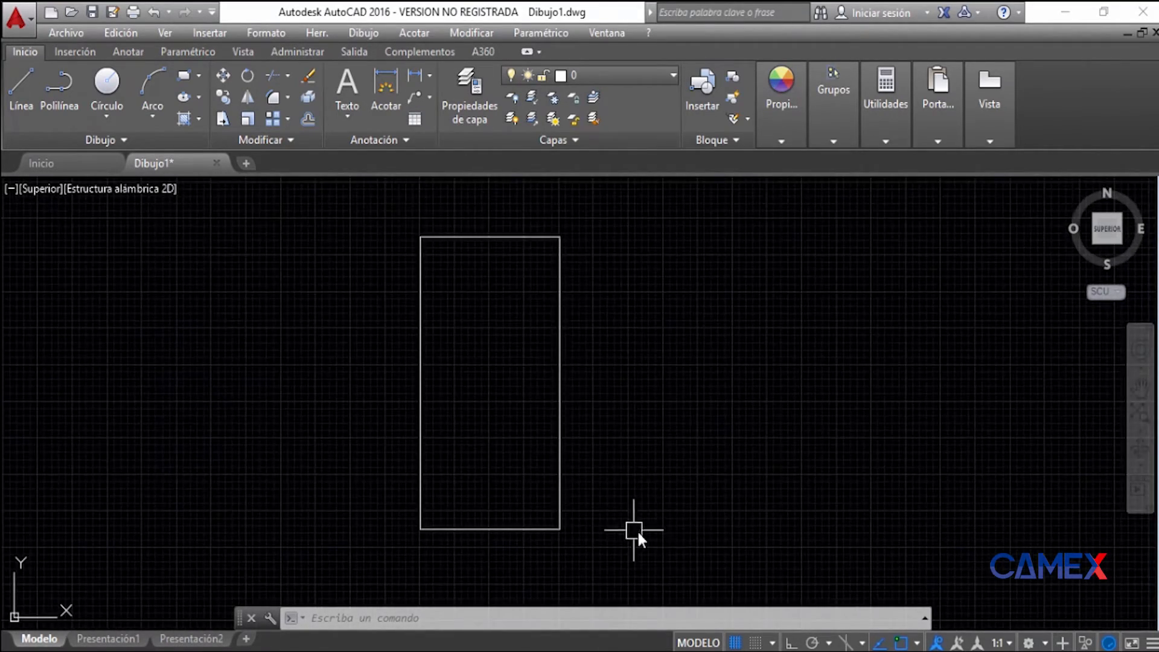
pyautogui.moveTo(826, 128)
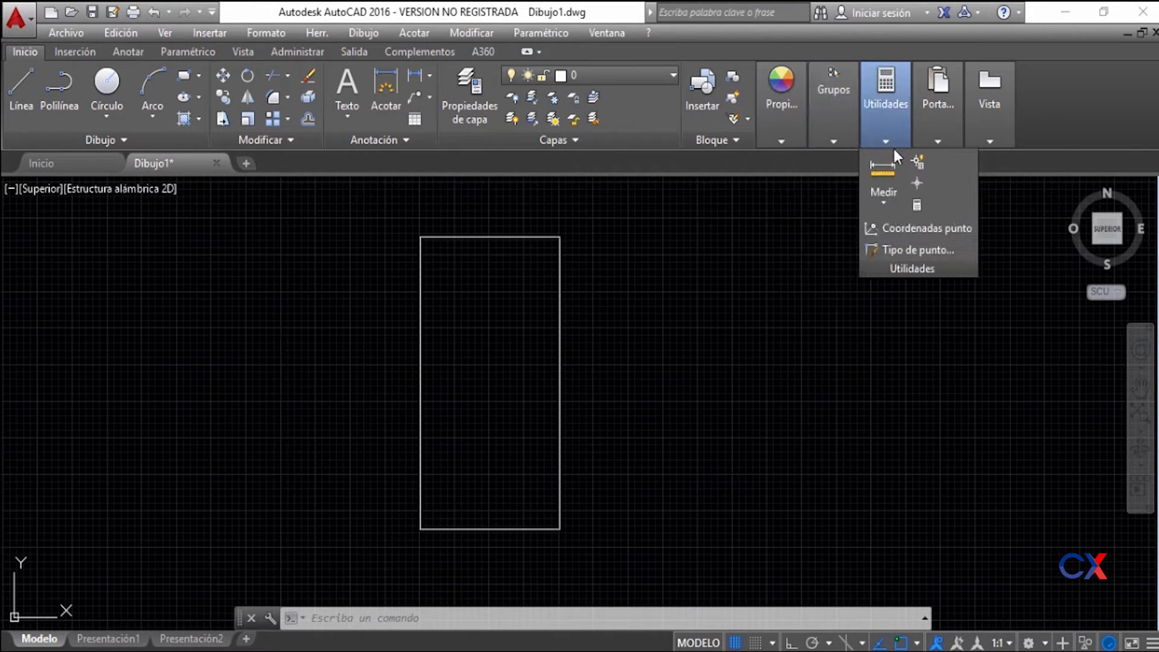
pyautogui.click(887, 173)
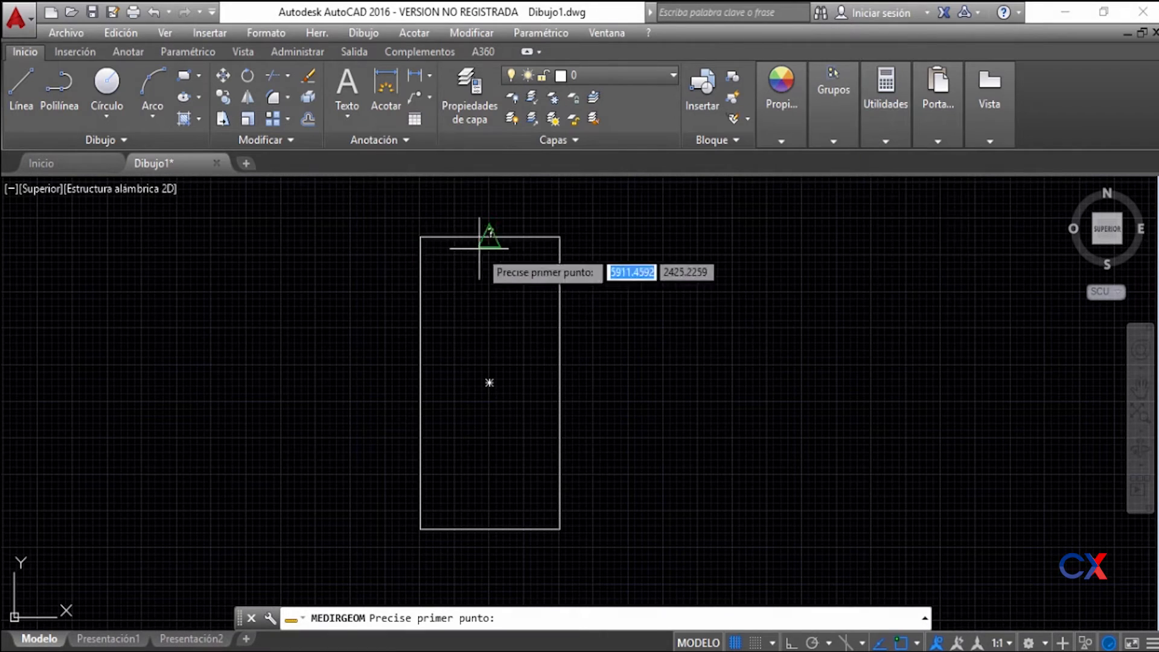
pyautogui.moveTo(887, 139)
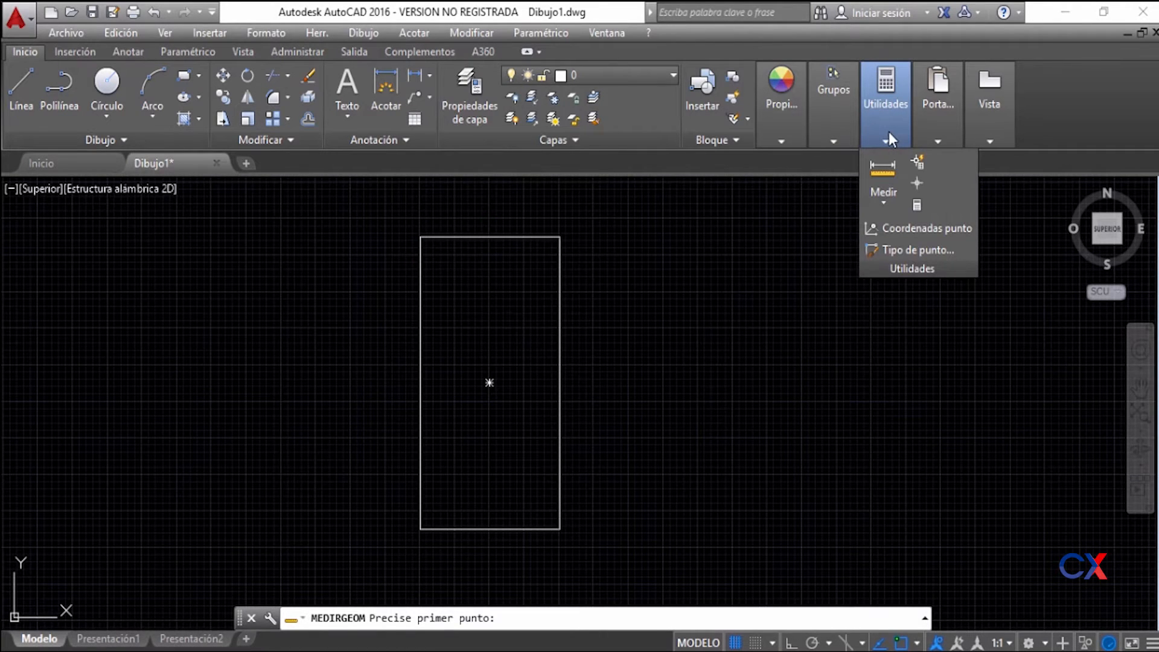
pyautogui.click(882, 204)
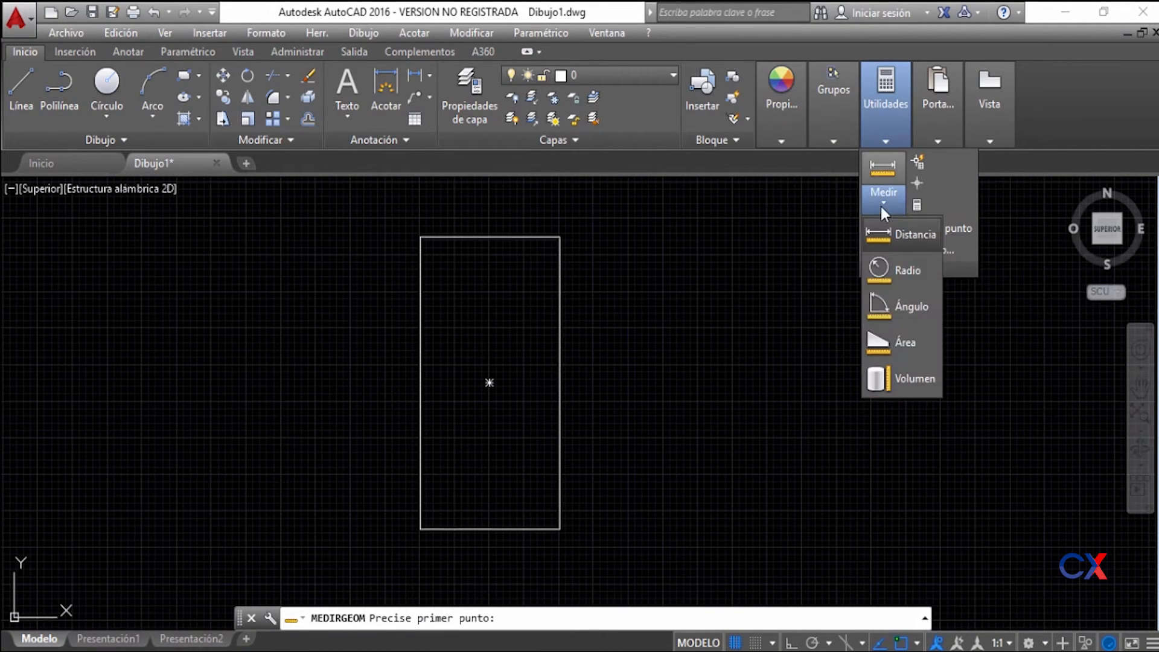
pyautogui.click(914, 234)
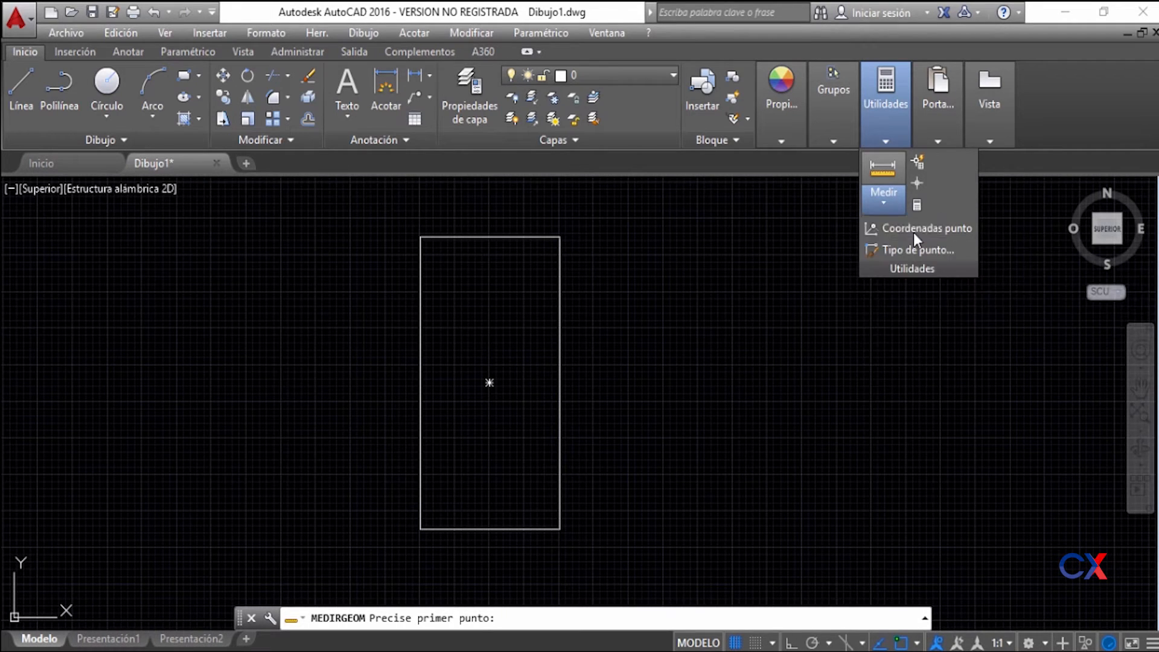
pyautogui.click(420, 237)
pyautogui.click(566, 237)
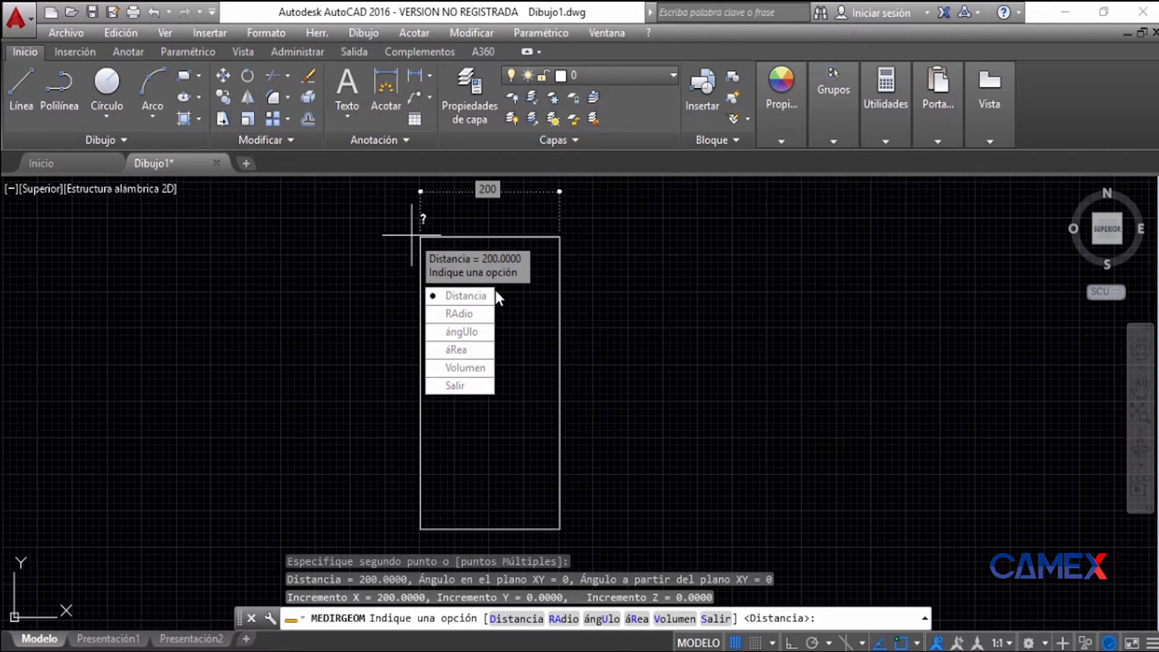
pyautogui.press('Escape')
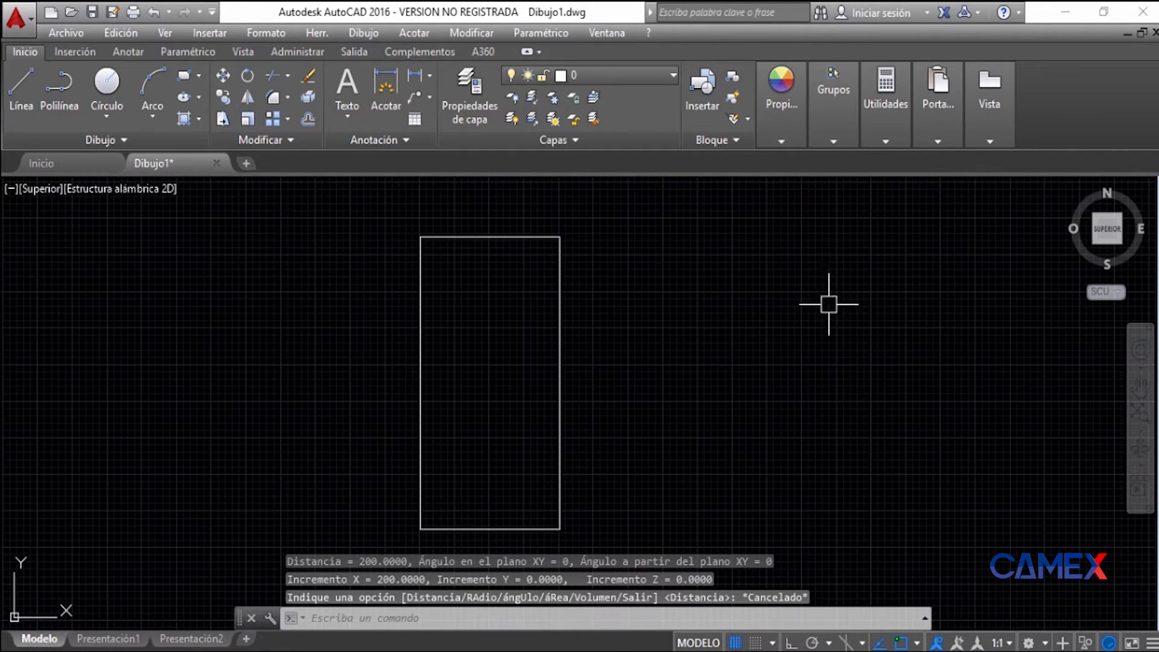
# Step: Measure the distance along the 200 by 400 rectangle's left side, from its upper to its lower corner
pyautogui.moveTo(879, 109)
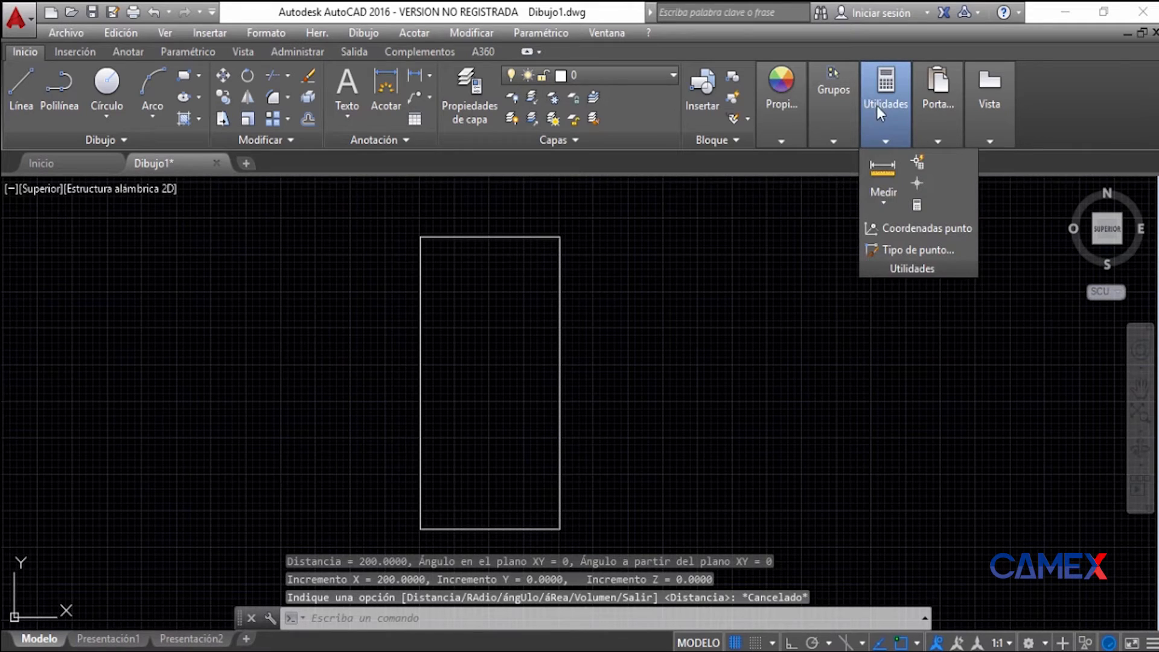
pyautogui.click(887, 172)
pyautogui.click(421, 237)
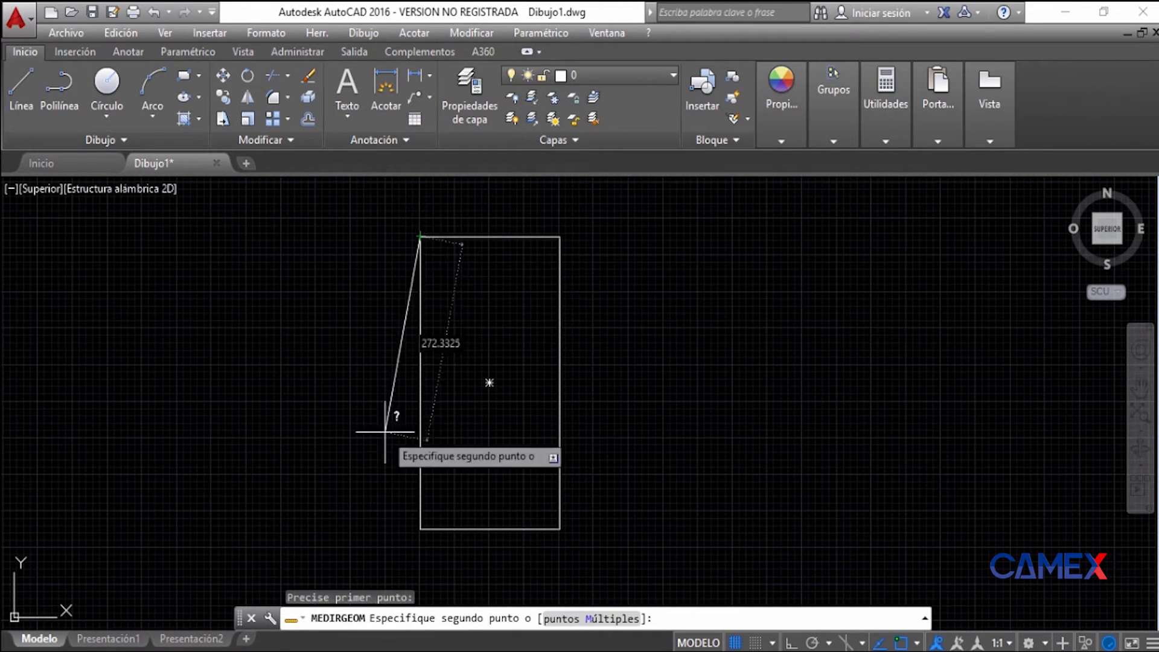
pyautogui.click(416, 530)
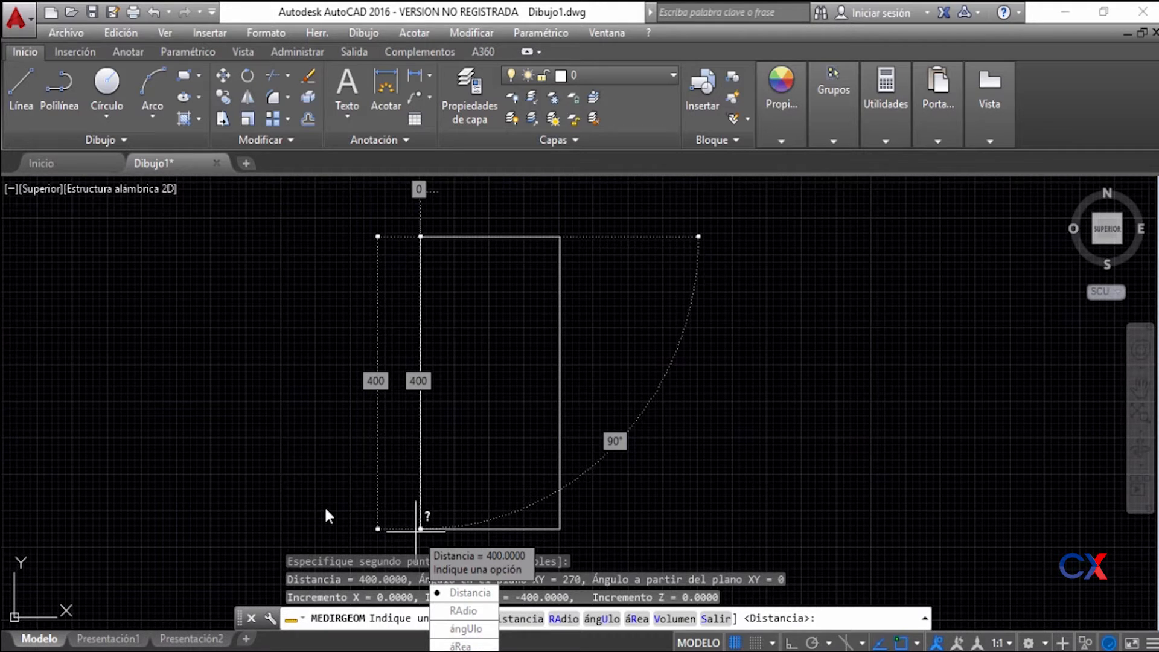
pyautogui.press('Escape')
# Step: Draw a third rectangle to the right of the 200 by 400 one, 1000 units wide and 3000 units high
pyautogui.scroll(-2, 604, 405)
pyautogui.moveTo(601, 408); pyautogui.dragTo(299, 399, button='middle')
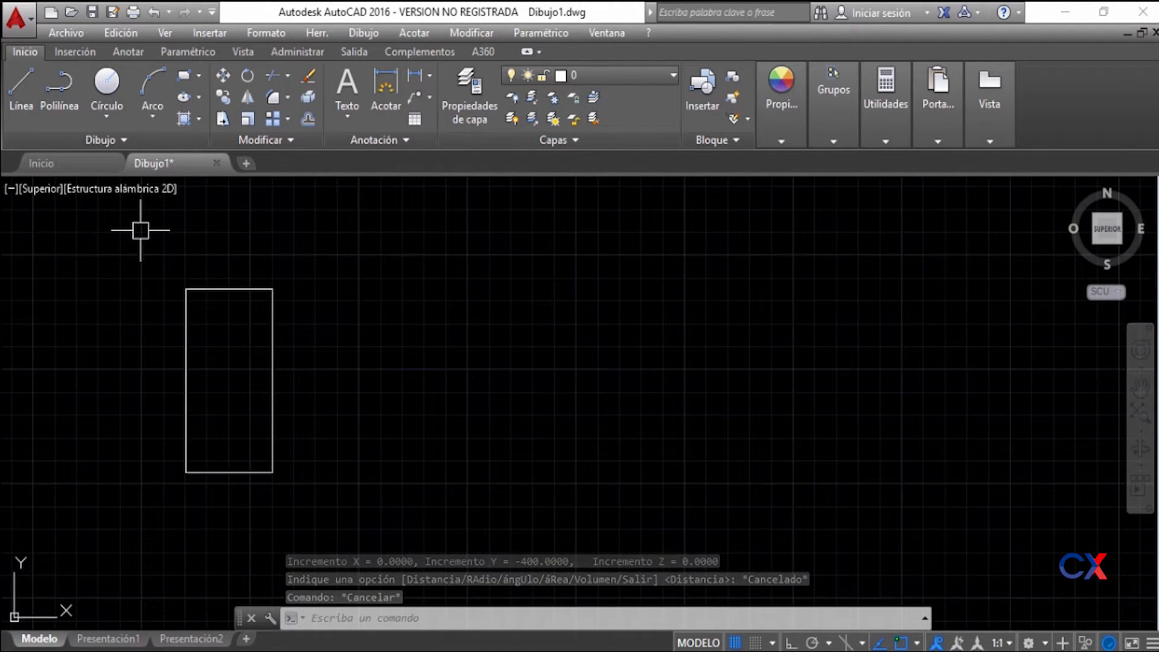
pyautogui.click(182, 76)
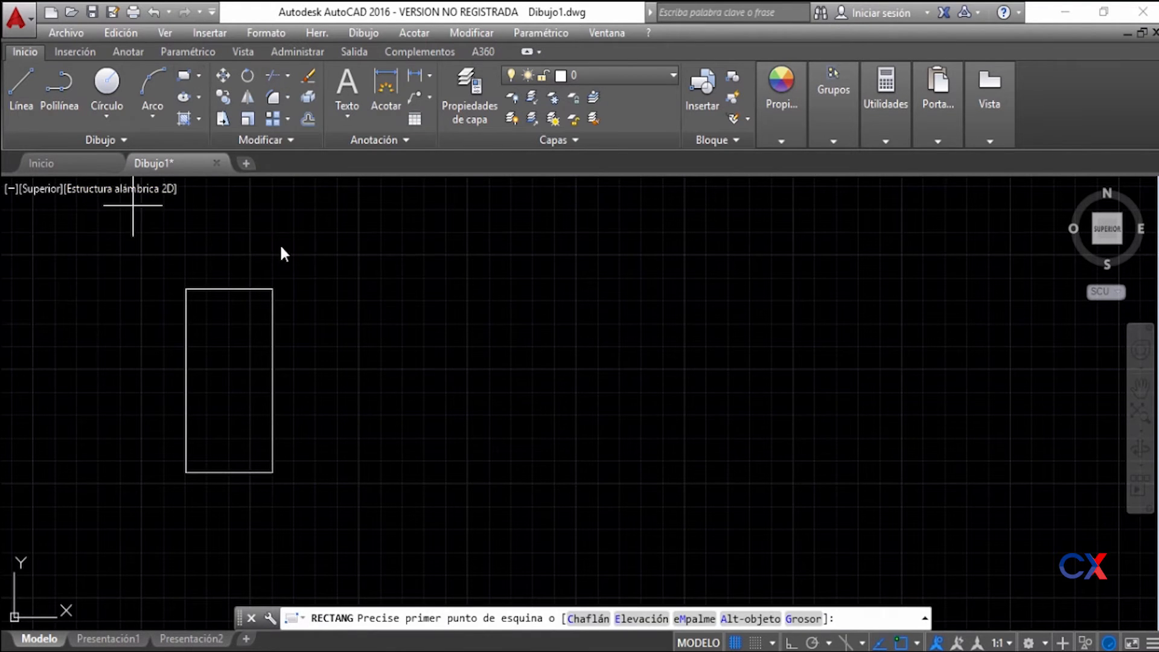
pyautogui.click(469, 254)
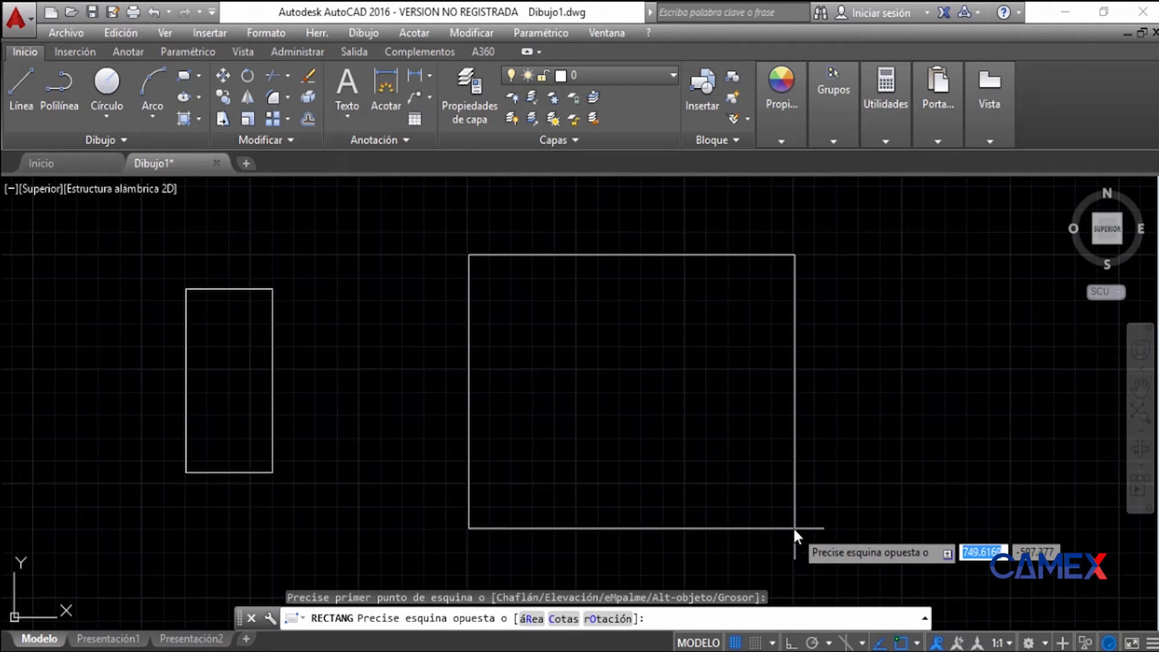
pyautogui.write('1000')
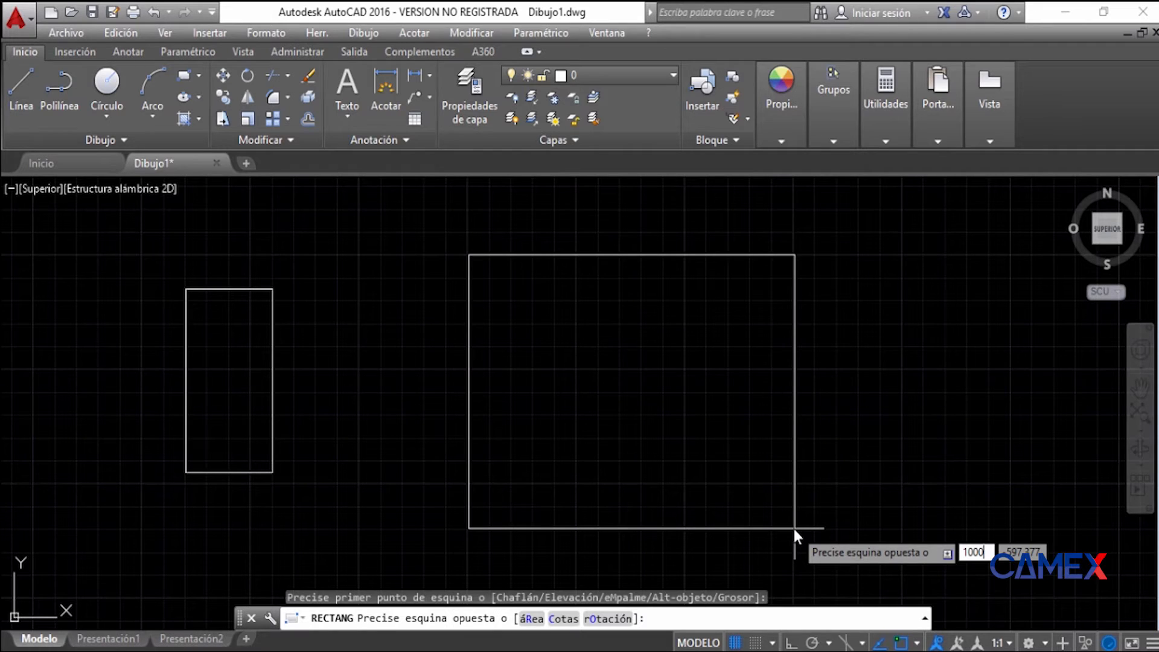
pyautogui.press('Tab')
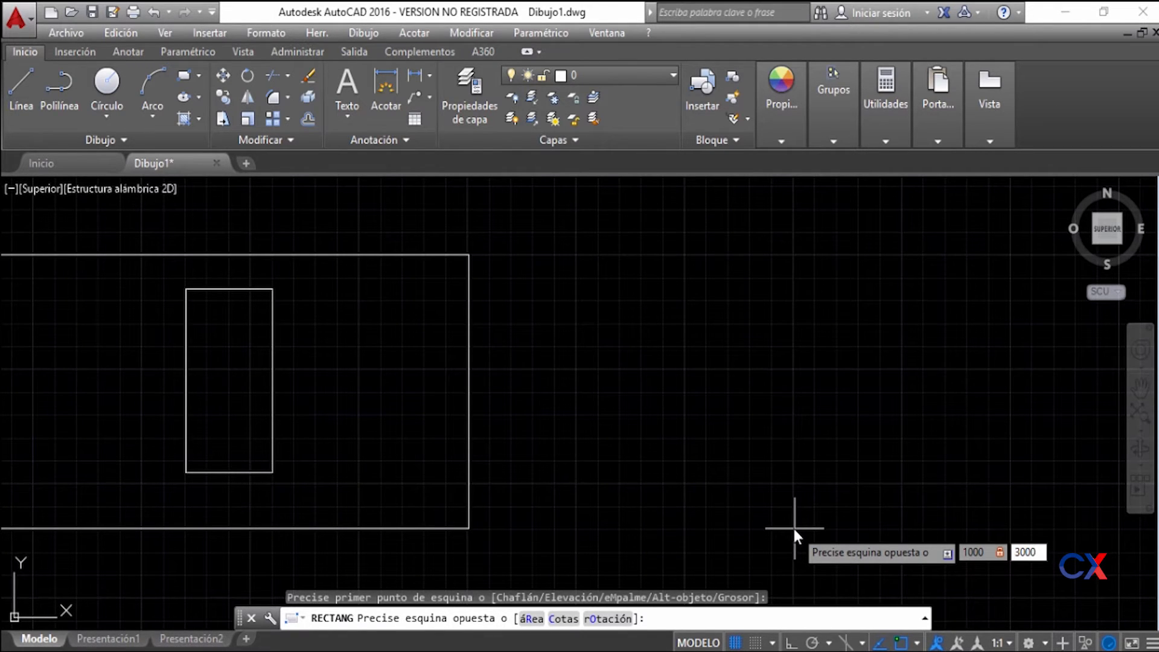
pyautogui.press('Return')
# Step: Check the length of the tall rectangle's left side with the distance measurement, starting from its upper-left corner, and leave the command
pyautogui.scroll(-2, 796, 503)
pyautogui.moveTo(784, 486); pyautogui.dragTo(614, 593, button='middle')
pyautogui.scroll(-2, 756, 470)
pyautogui.moveTo(755, 446); pyautogui.dragTo(645, 479, button='middle')
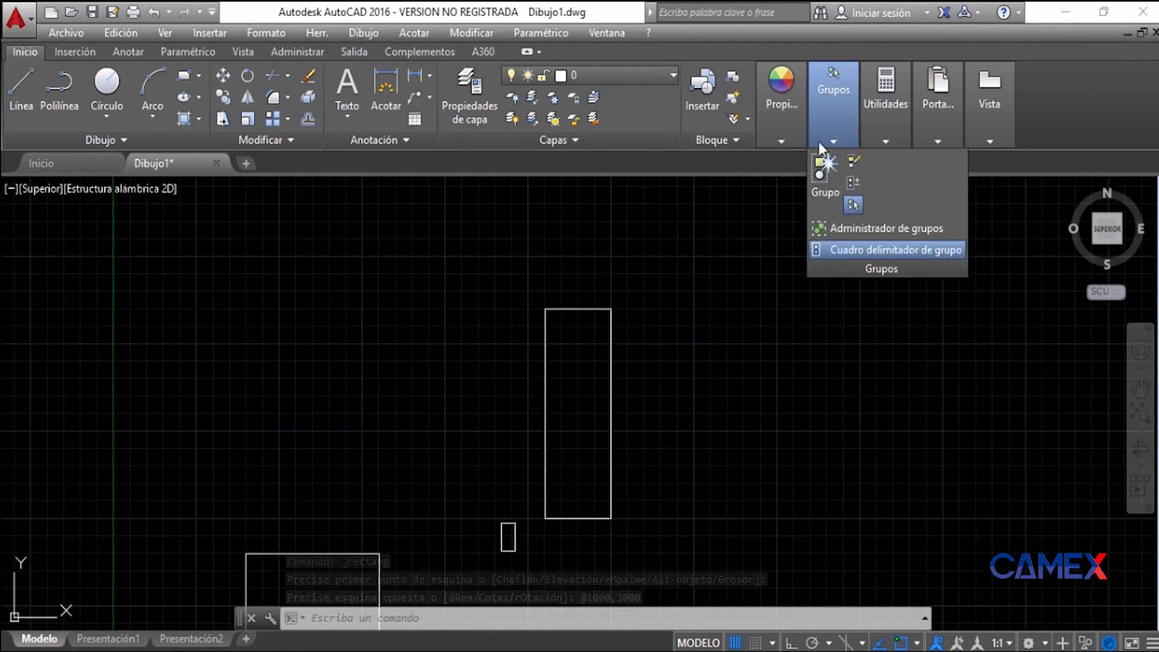
pyautogui.moveTo(885, 133)
pyautogui.click(884, 171)
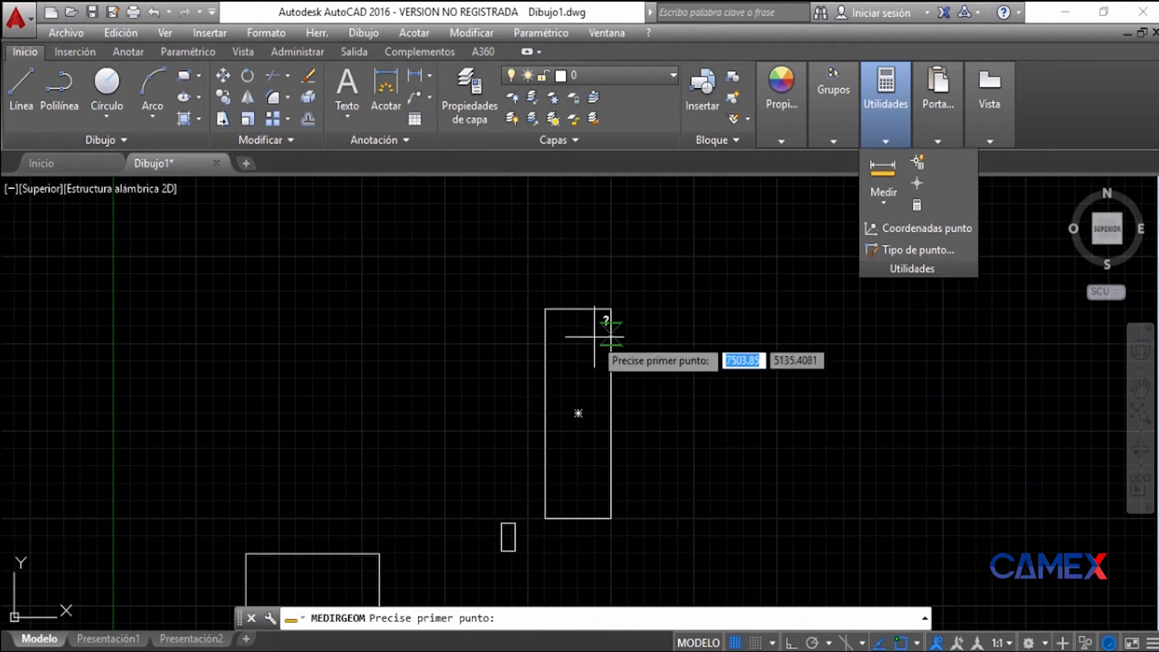
pyautogui.click(546, 309)
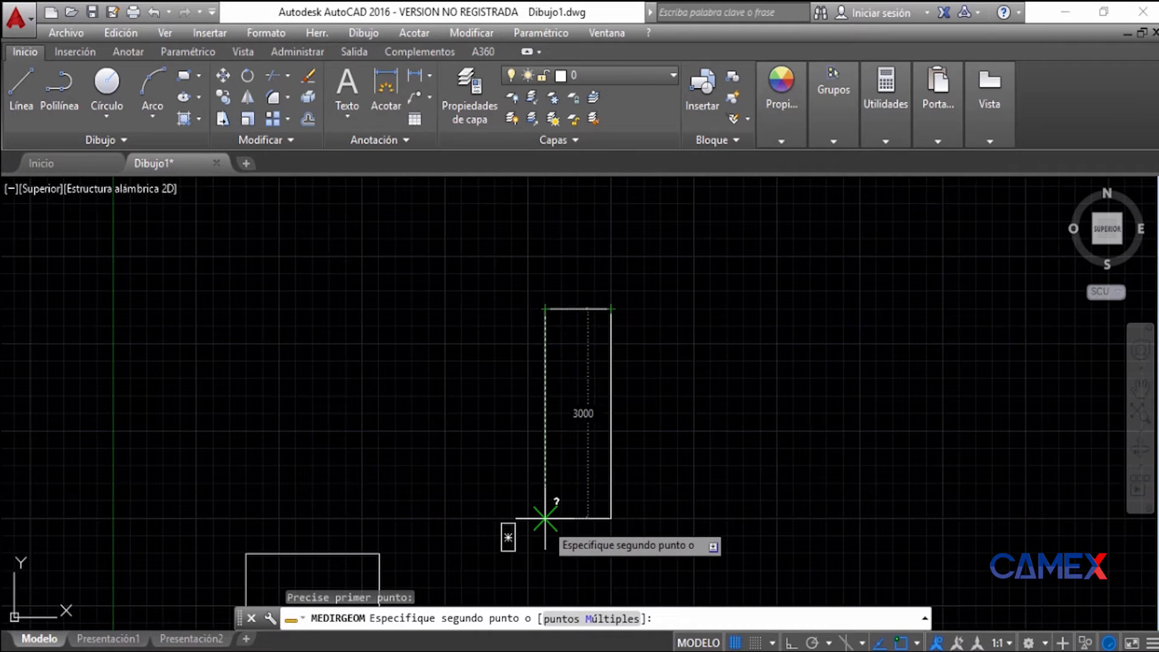
pyautogui.press('Escape')
# Step: Select all three rectangles and erase them from the drawing
pyautogui.moveTo(732, 409); pyautogui.dragTo(674, 356, button='middle')
pyautogui.scroll(-2, 674, 356)
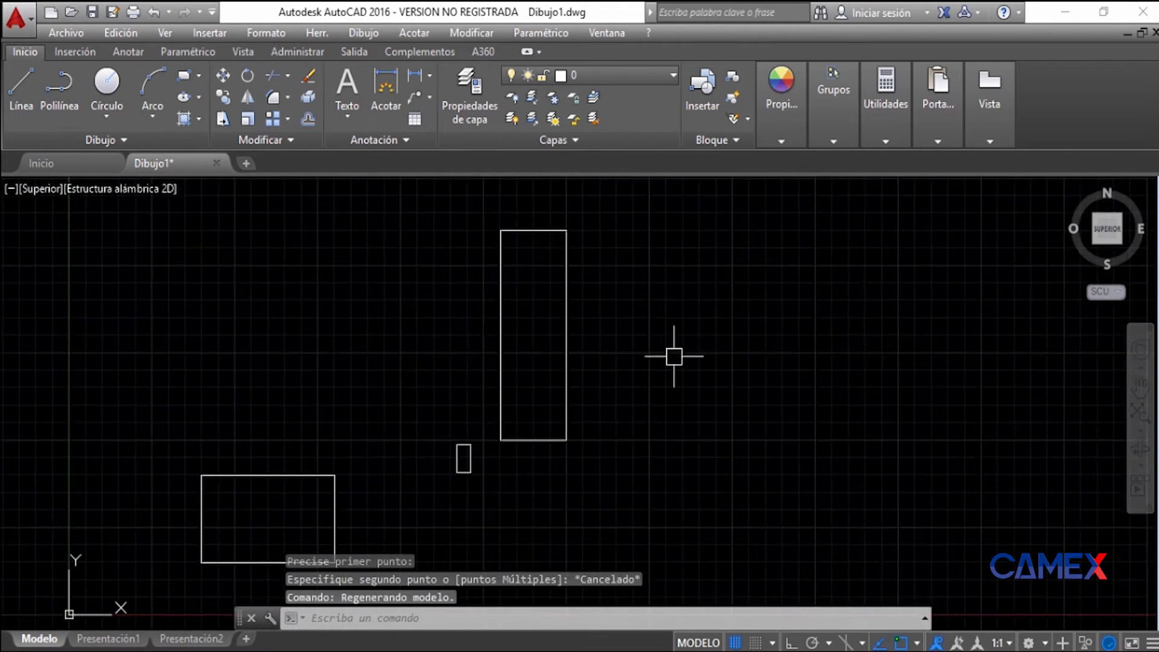
pyautogui.click(667, 261)
pyautogui.click(358, 537)
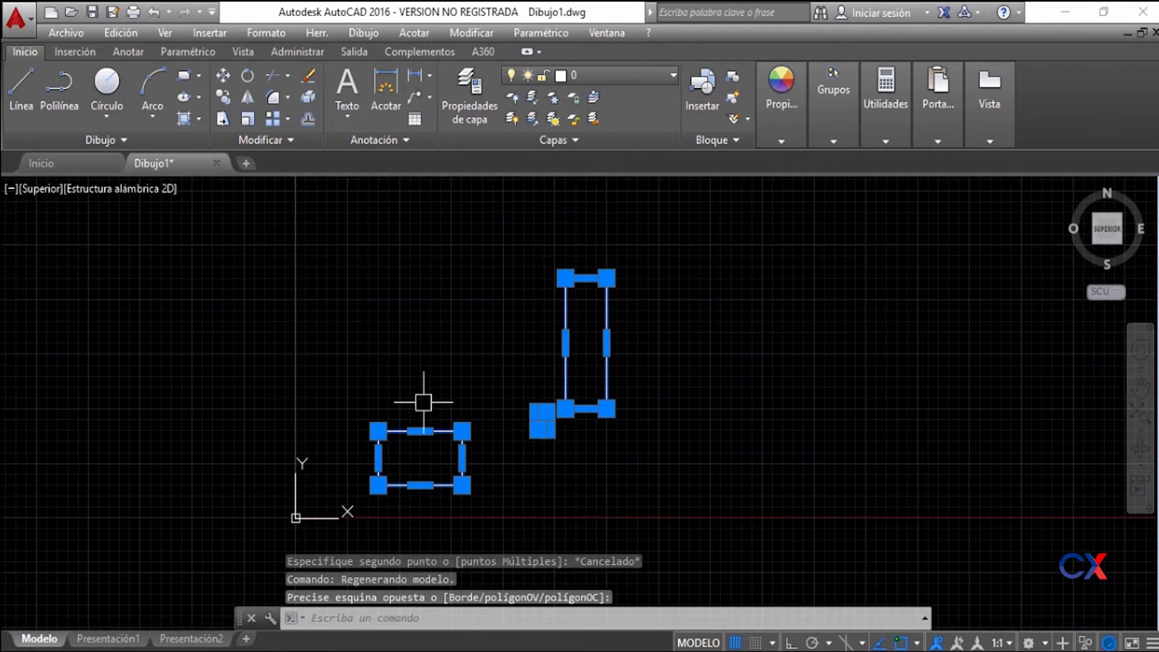
pyautogui.click(307, 76)
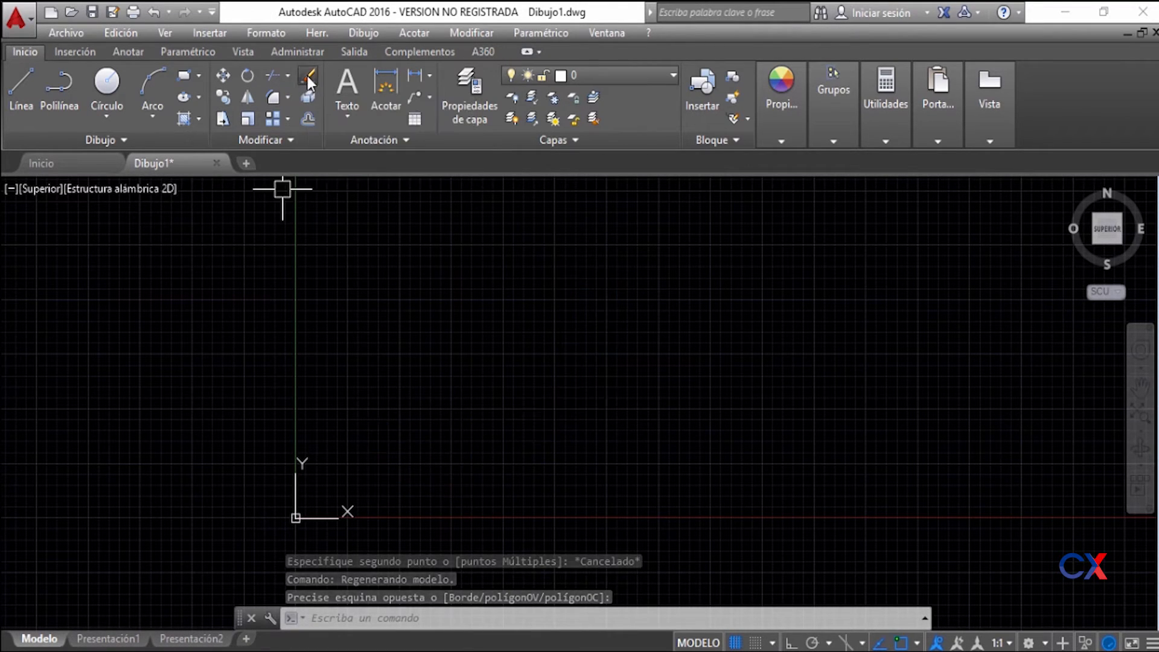
# Step: Draw a new freehand rectangle, wider than it is tall, just above and to the right of the coordinate origin
pyautogui.moveTo(447, 347); pyautogui.dragTo(432, 360, button='middle')
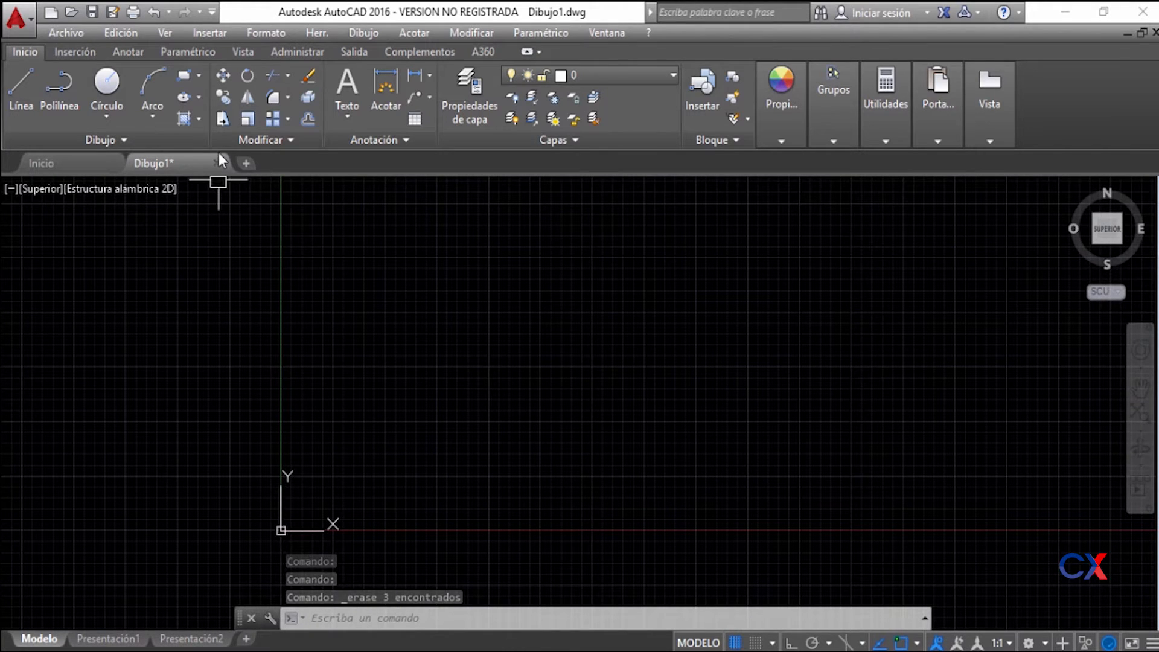
pyautogui.click(188, 78)
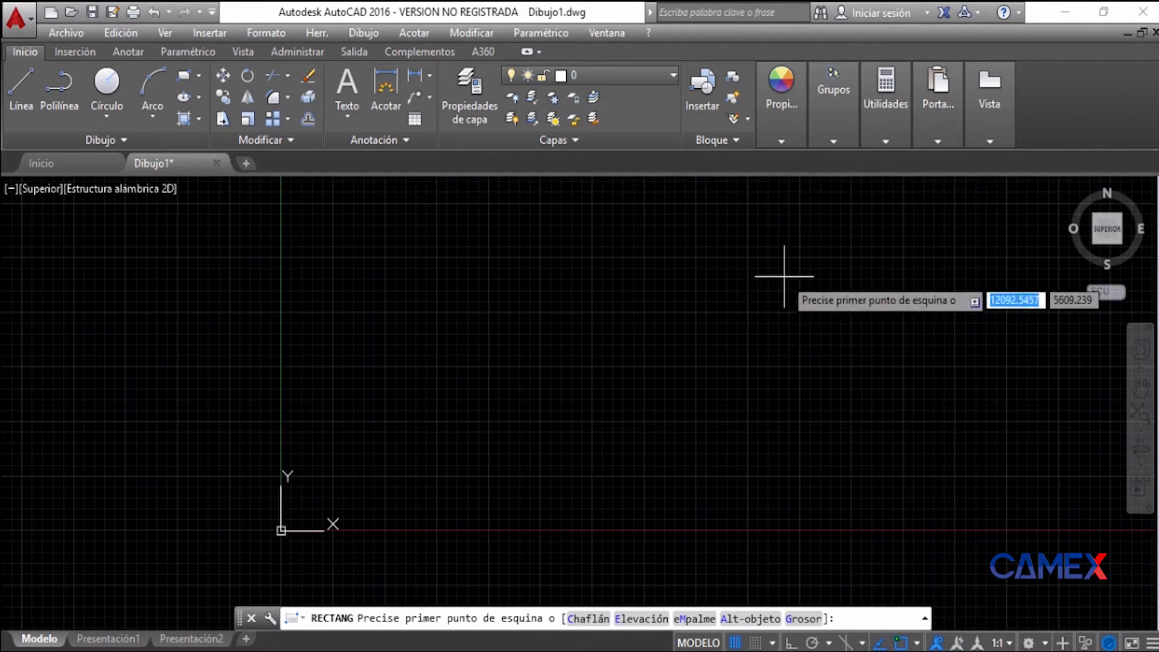
pyautogui.click(337, 263)
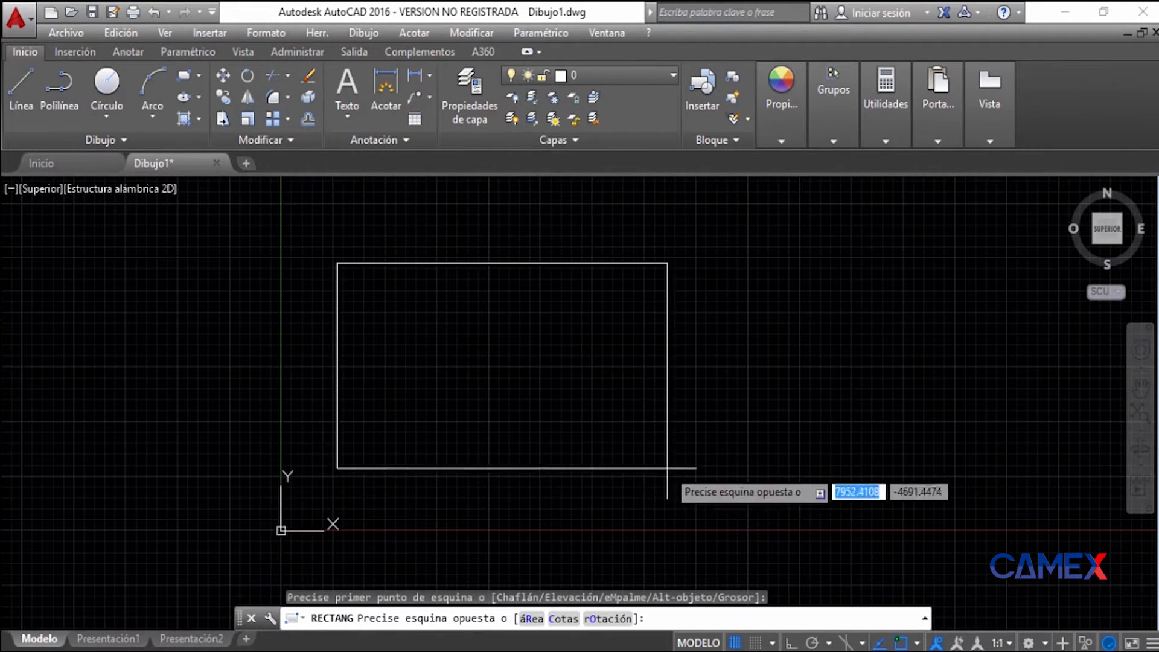
pyautogui.click(686, 485)
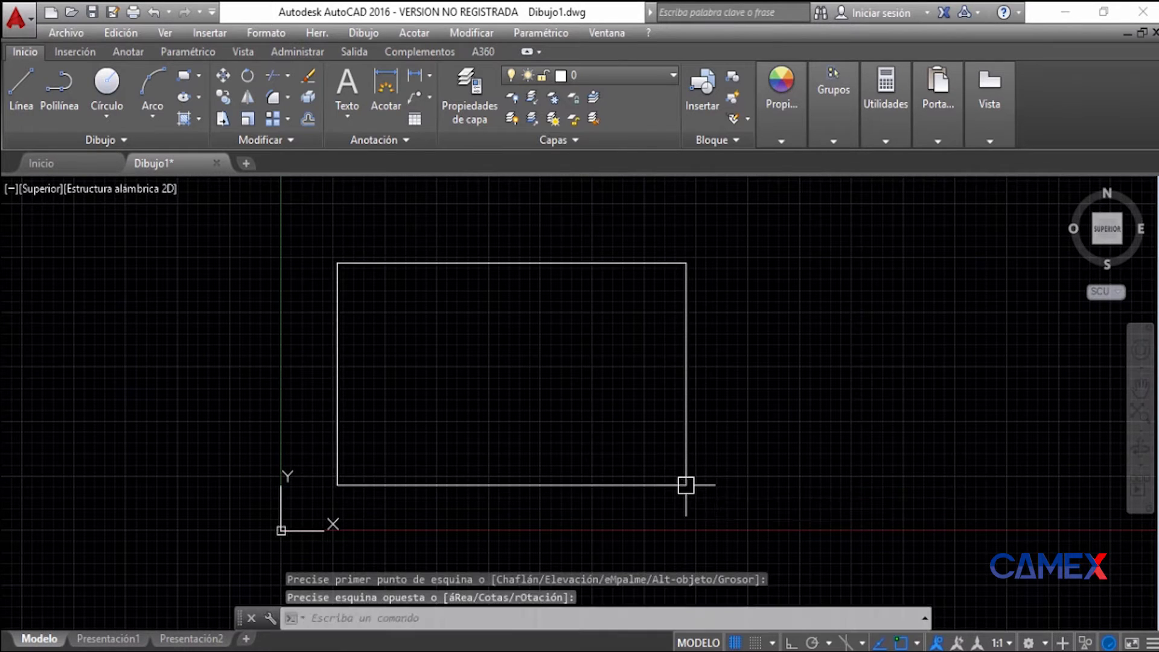
pyautogui.moveTo(828, 427)
pyautogui.mouseDown(button='middle')
pyautogui.moveTo(733, 444)
pyautogui.moveTo(582, 390)
pyautogui.mouseUp(button='middle')
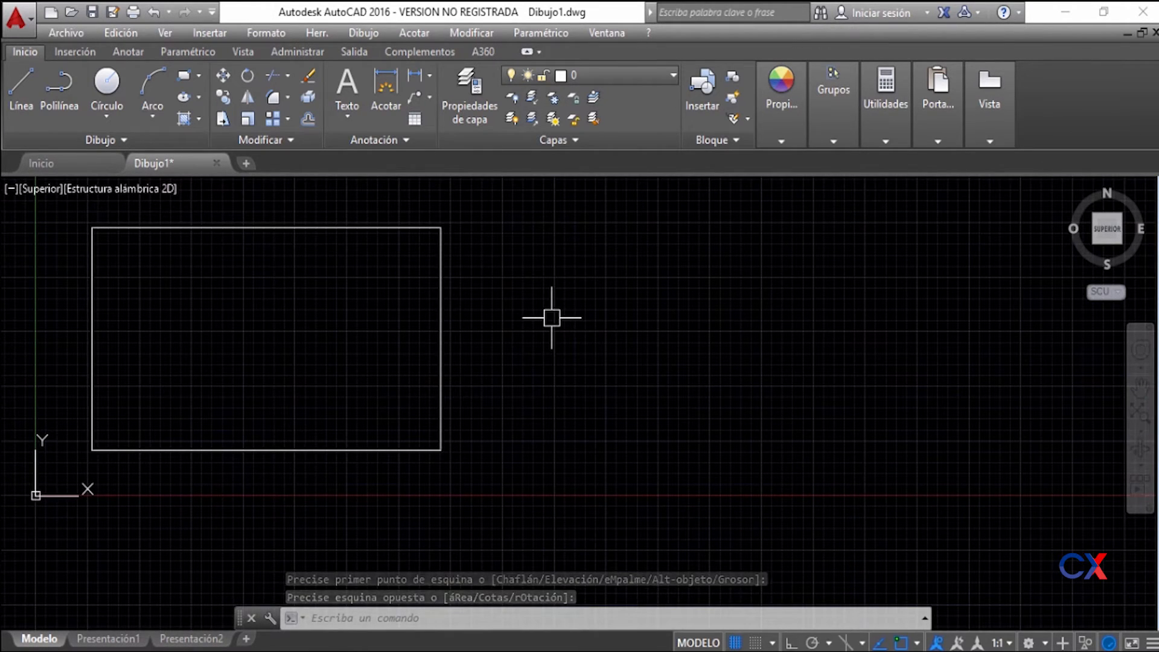
pyautogui.scroll(-1, 546, 320)
pyautogui.scroll(-1, 546, 321)
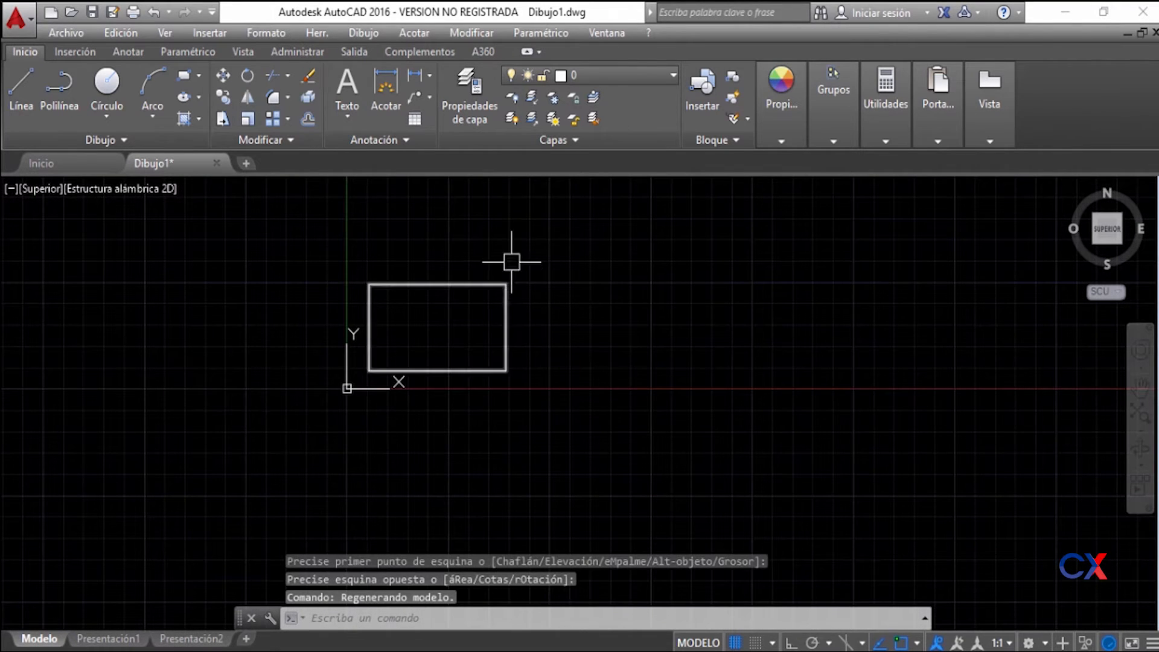
pyautogui.click(540, 245)
pyautogui.click(320, 402)
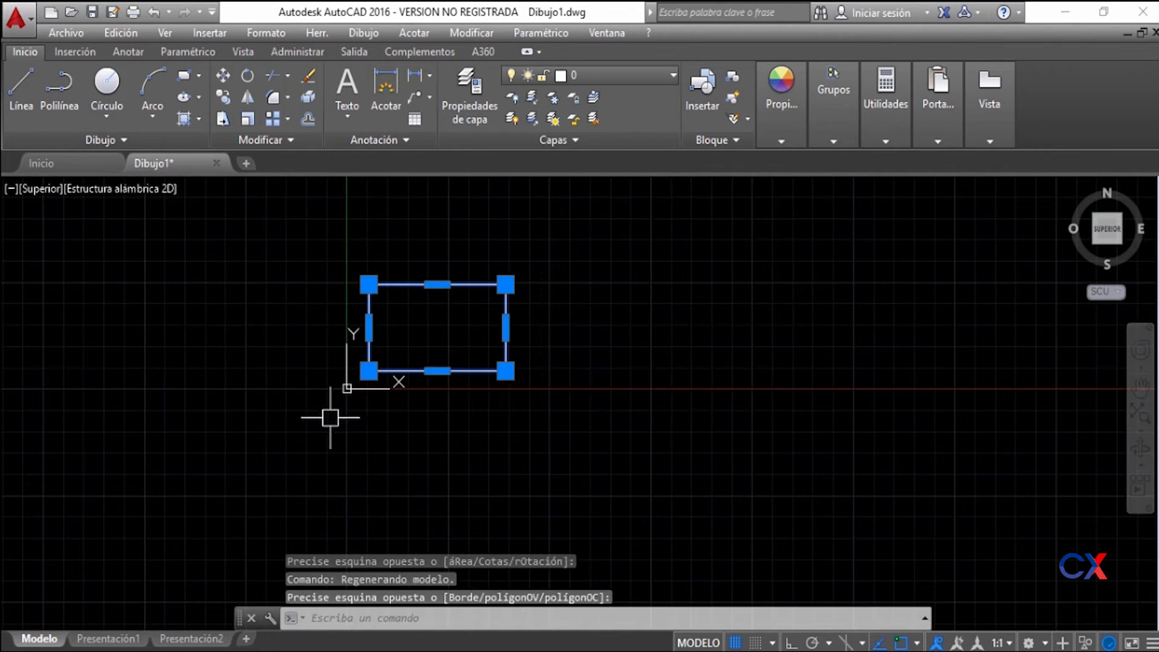
pyautogui.moveTo(491, 388); pyautogui.dragTo(217, 453, button='middle')
pyautogui.press('Escape')
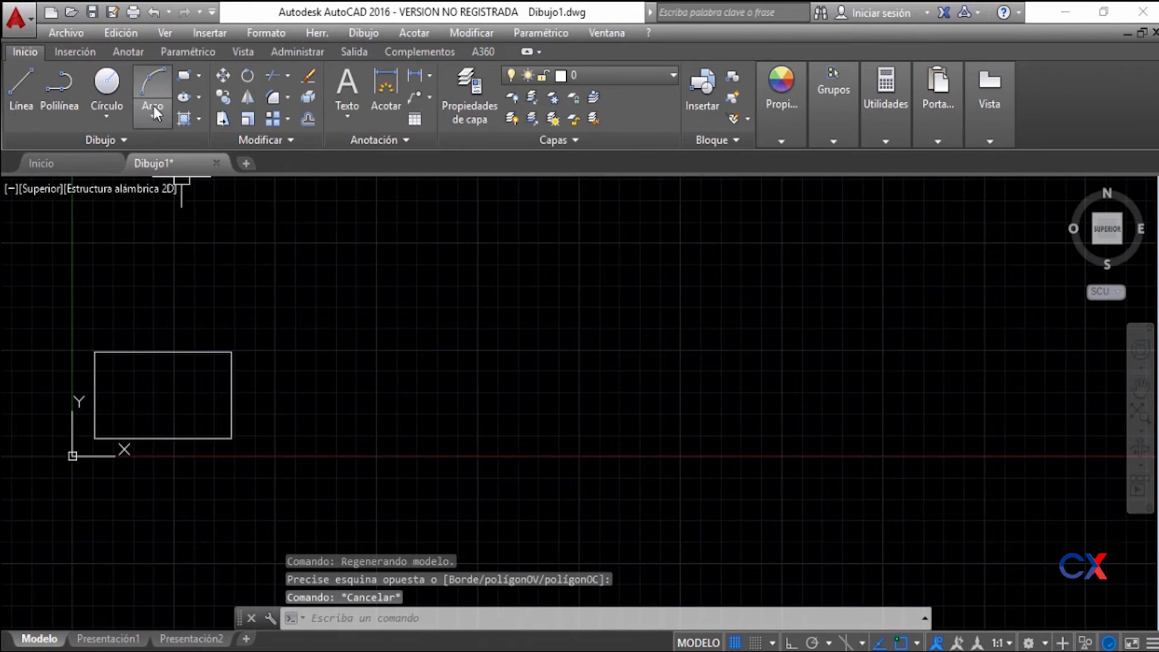
# Step: Start a new rectangle with the chamfer option and set both chamfer distances to 600
pyautogui.click(183, 74)
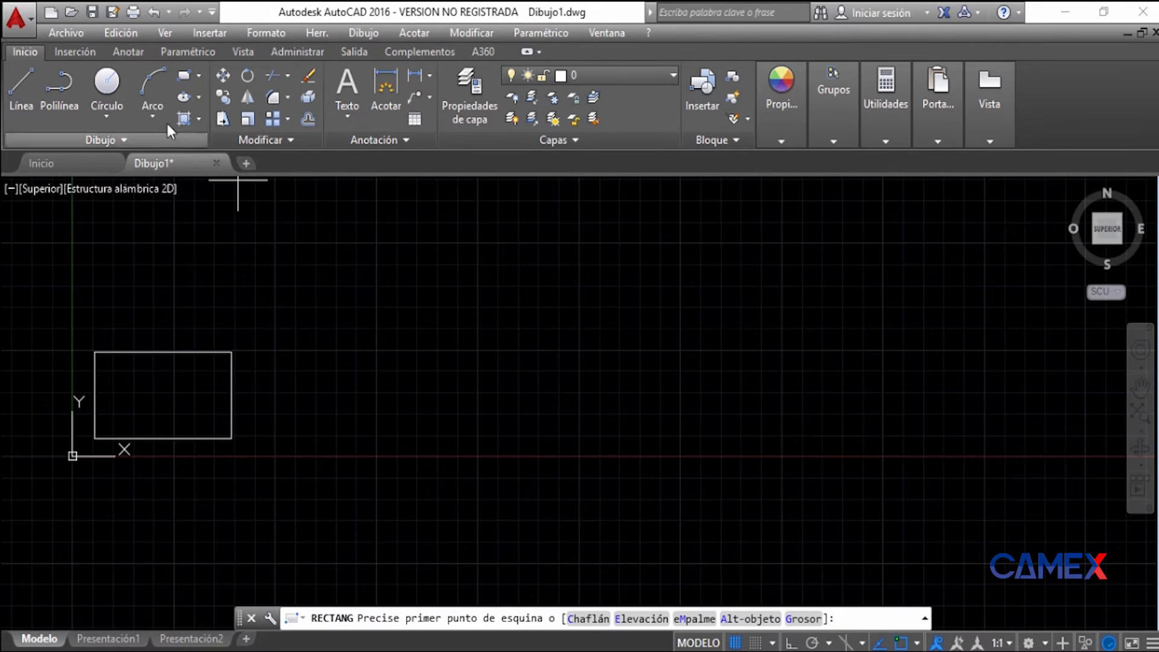
pyautogui.click(183, 76)
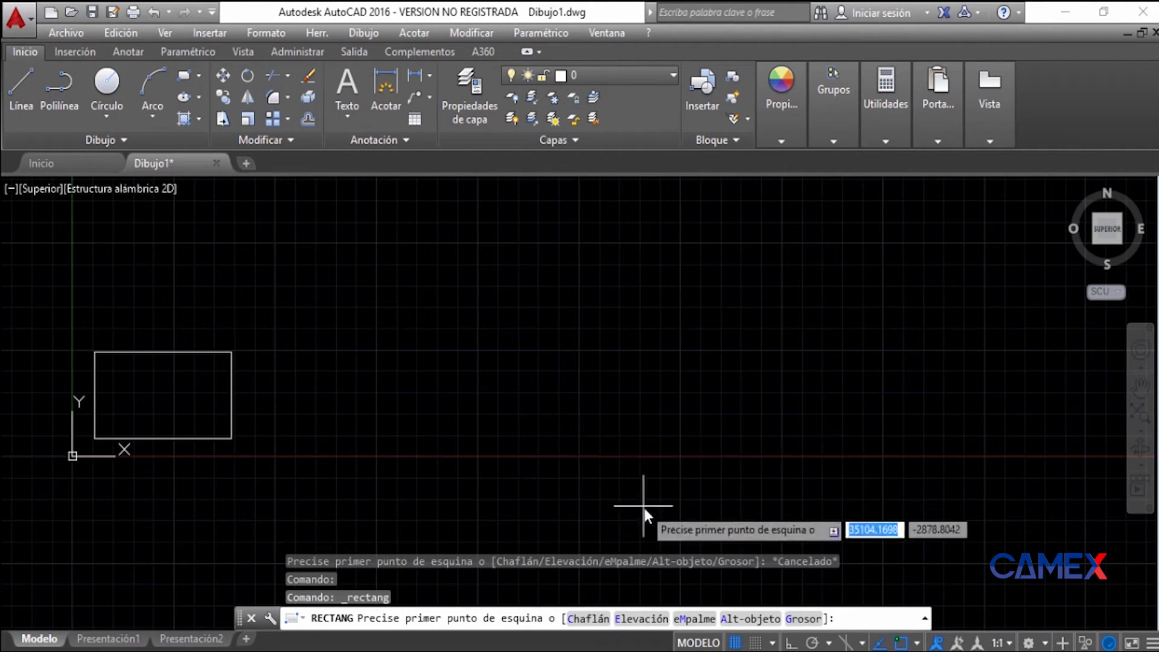
pyautogui.click(589, 619)
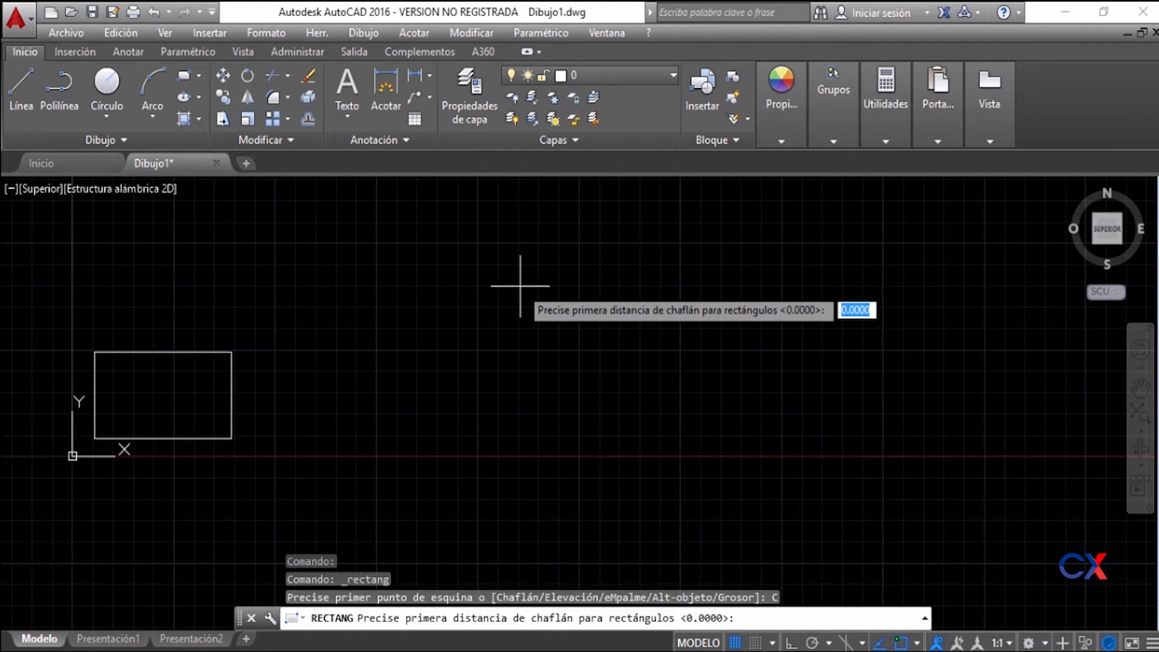
pyautogui.write('600')
pyautogui.press('Return')
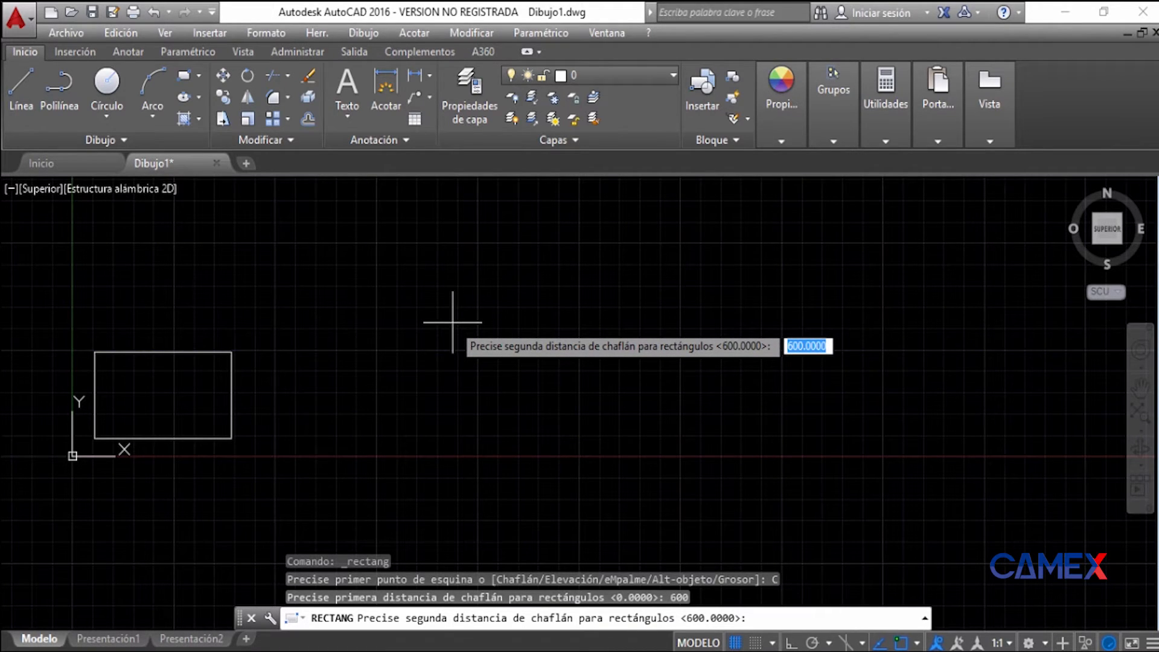
pyautogui.write('600')
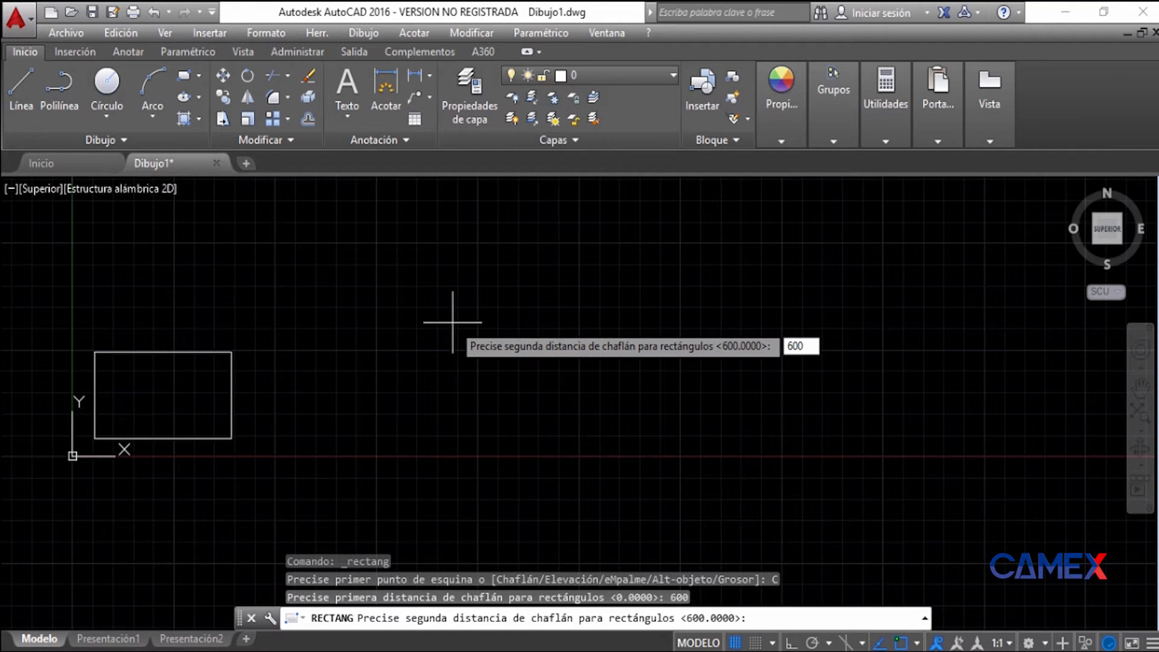
pyautogui.press('Return')
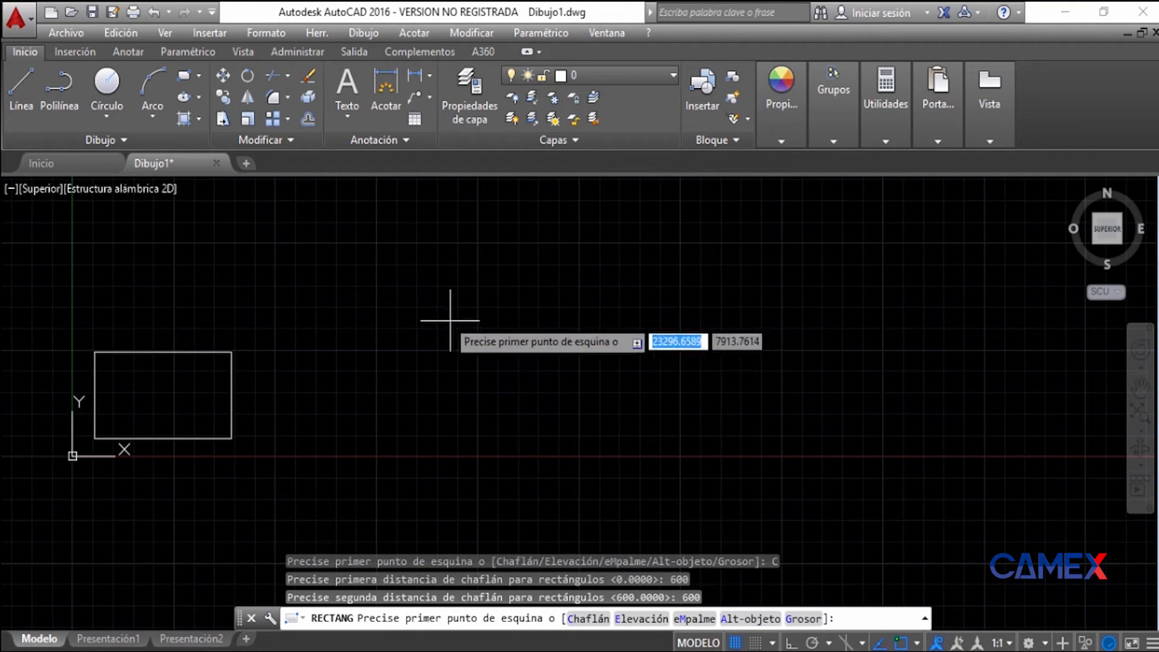
# Step: Draw the chamfered rectangle freehand to the right of the plain one, larger and wider than it is tall
pyautogui.click(457, 265)
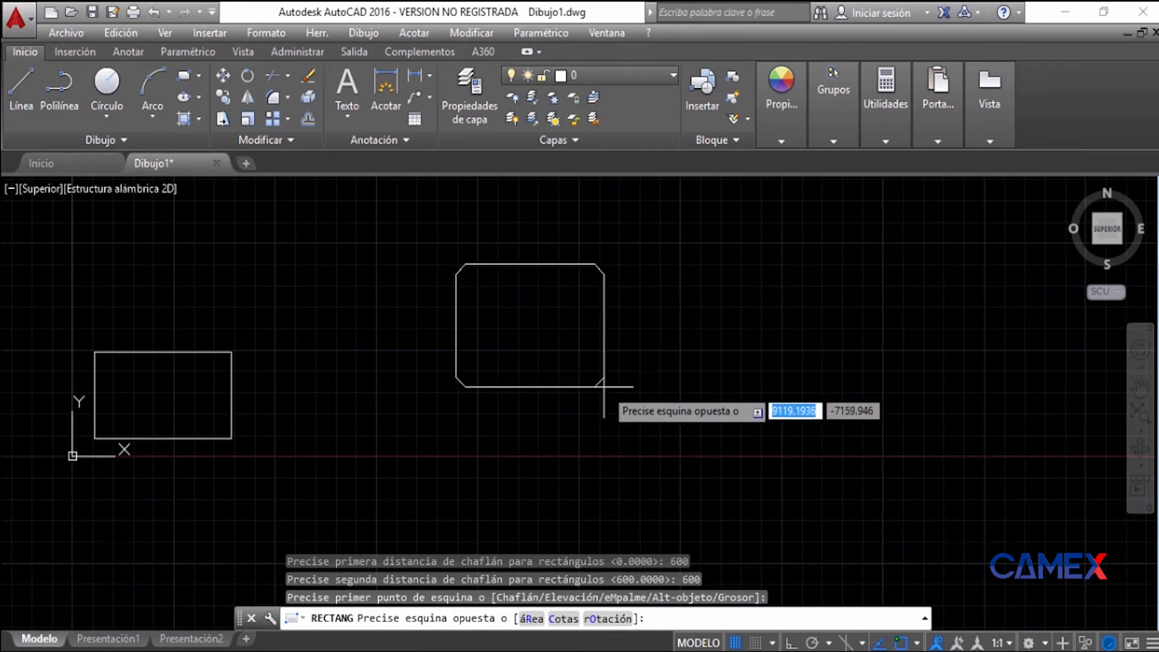
pyautogui.click(757, 454)
pyautogui.scroll(2, 811, 477)
pyautogui.scroll(2, 759, 451)
pyautogui.scroll(2, 754, 396)
pyautogui.moveTo(753, 397); pyautogui.dragTo(785, 434, button='middle')
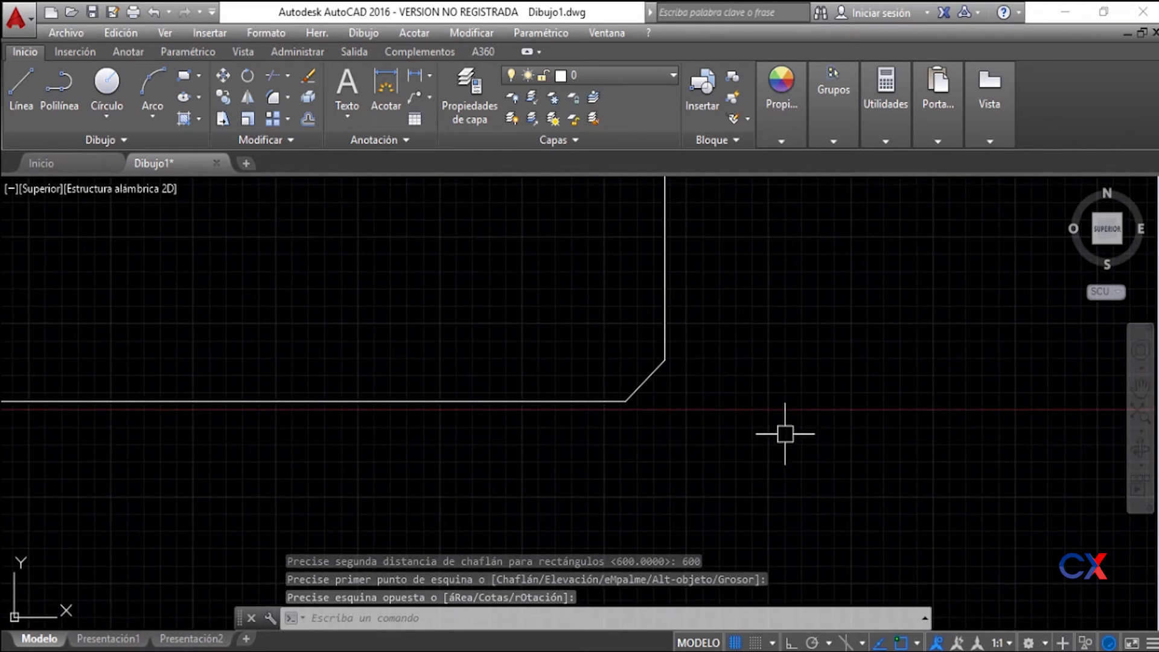
pyautogui.scroll(-8, 746, 403)
pyautogui.moveTo(745, 401); pyautogui.dragTo(520, 391, button='middle')
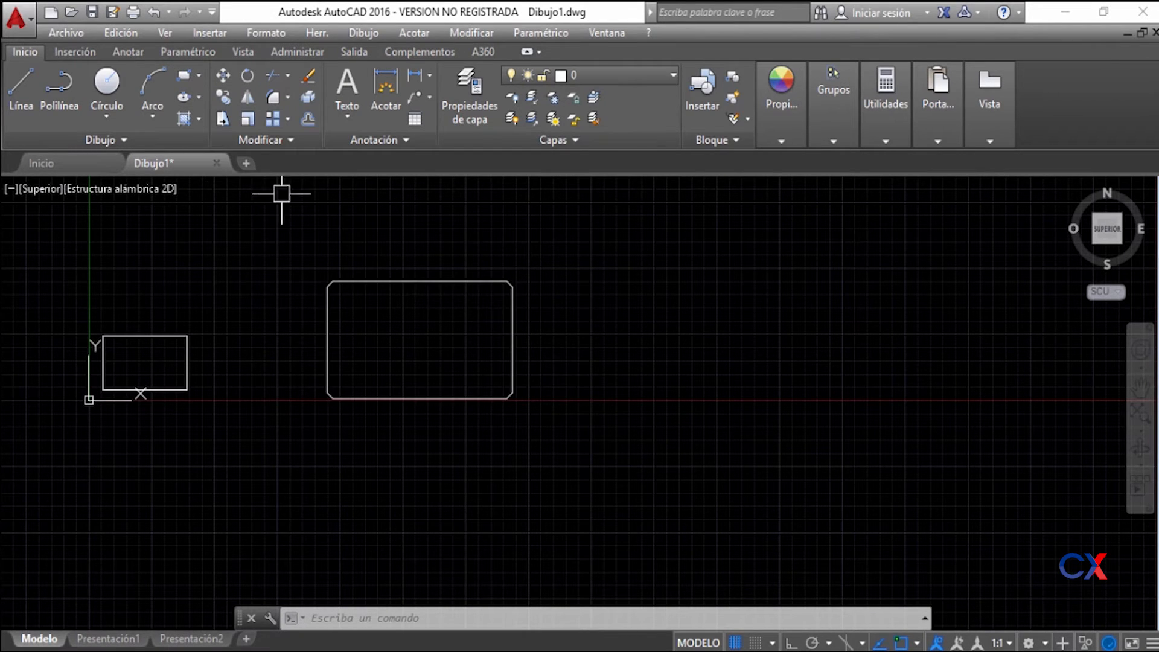
# Step: Repeat the Rectangle command and set the chamfer distances to 800 for the first and 600 for the second
pyautogui.rightClick(637, 295)
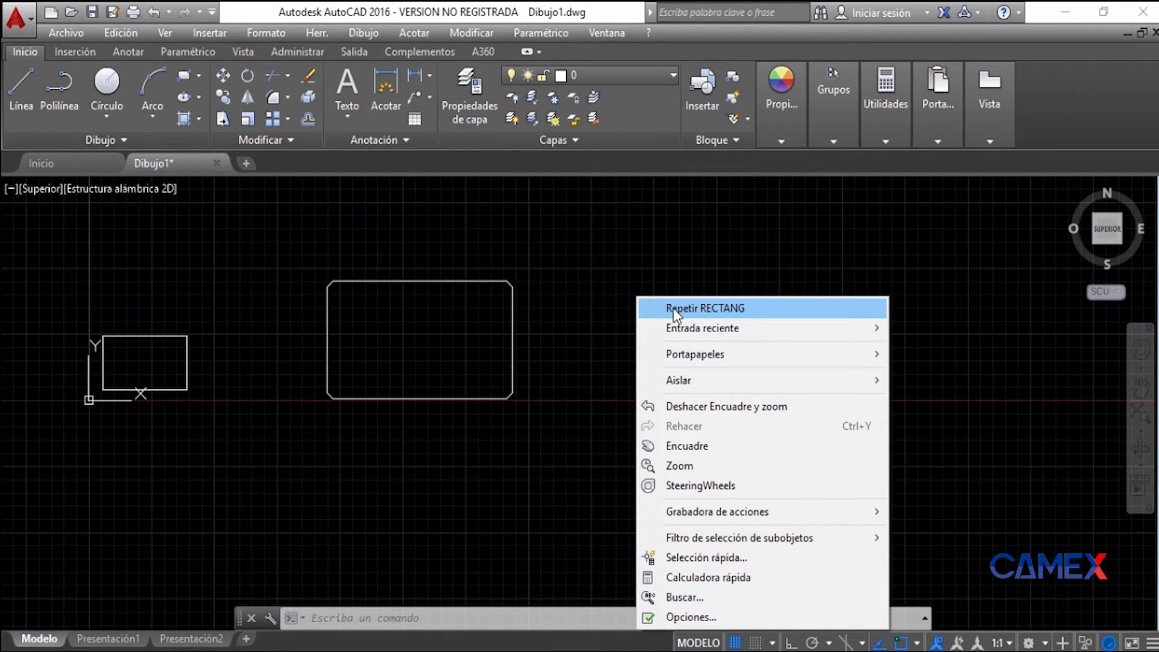
pyautogui.click(672, 308)
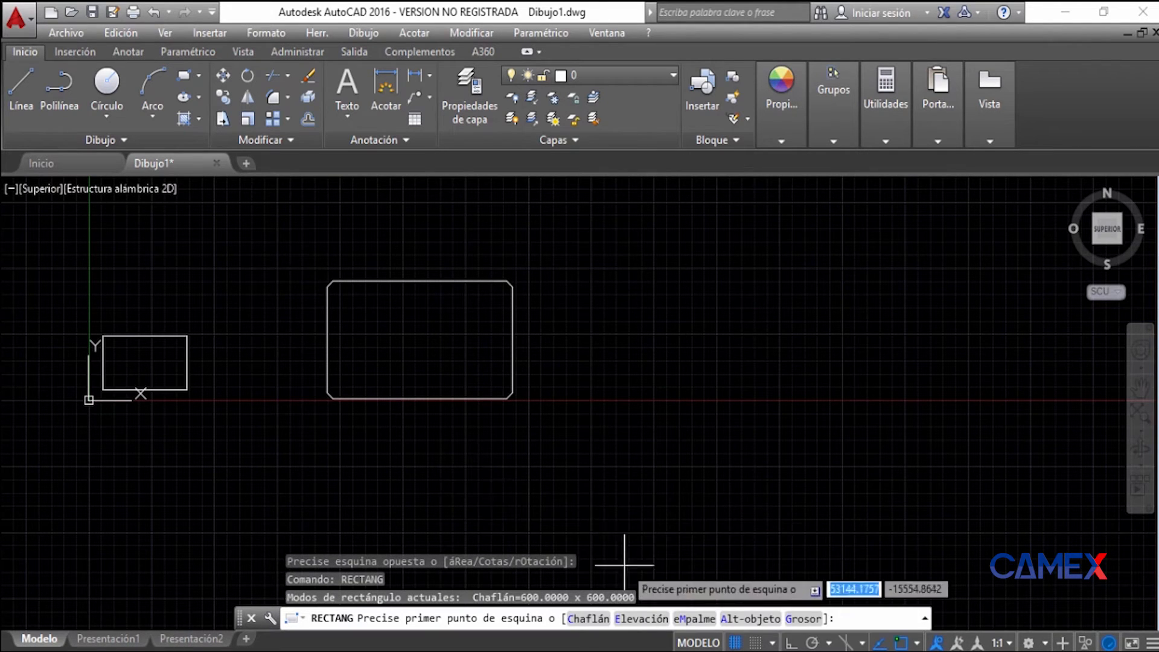
pyautogui.click(584, 619)
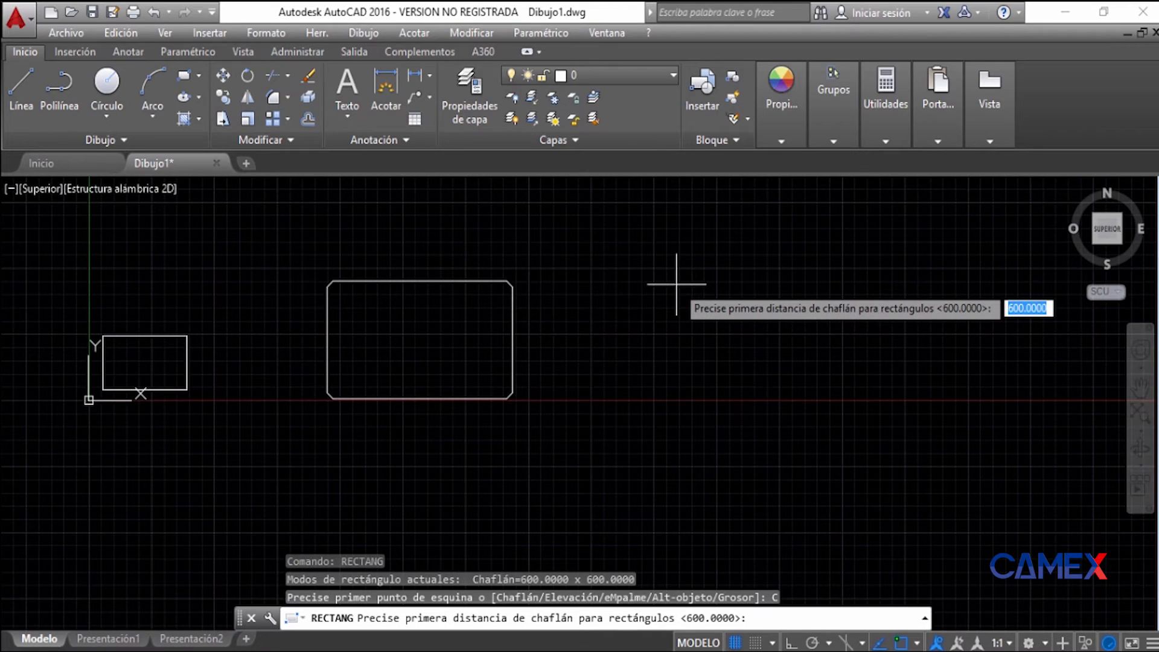
pyautogui.write('800')
pyautogui.press('Return')
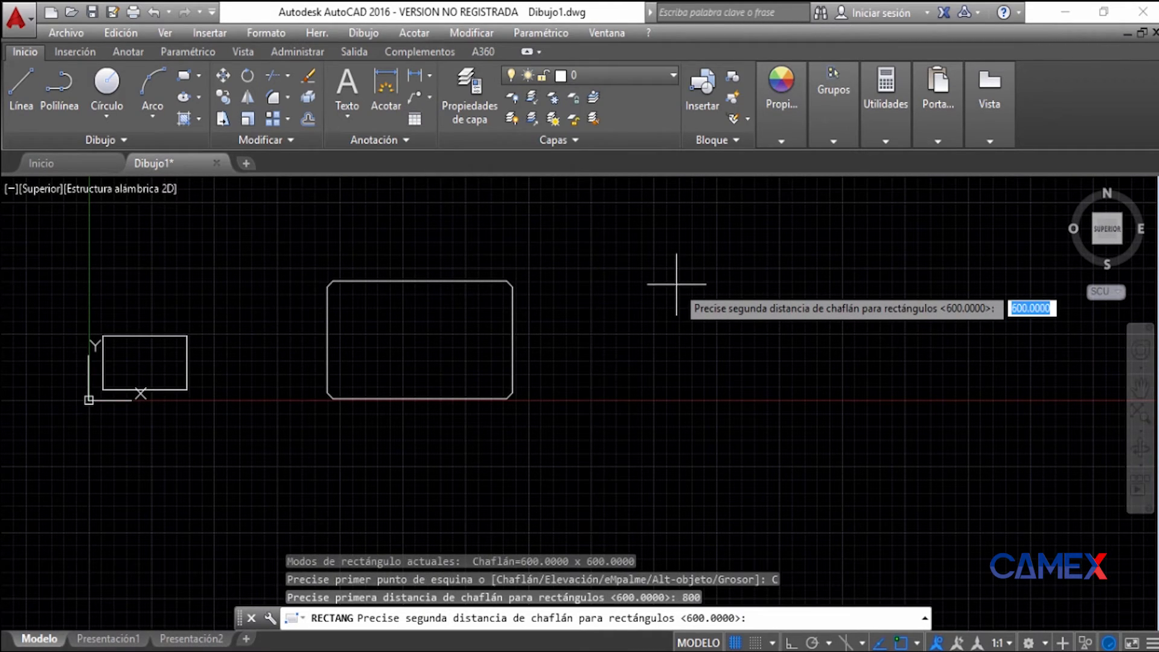
pyautogui.write('600')
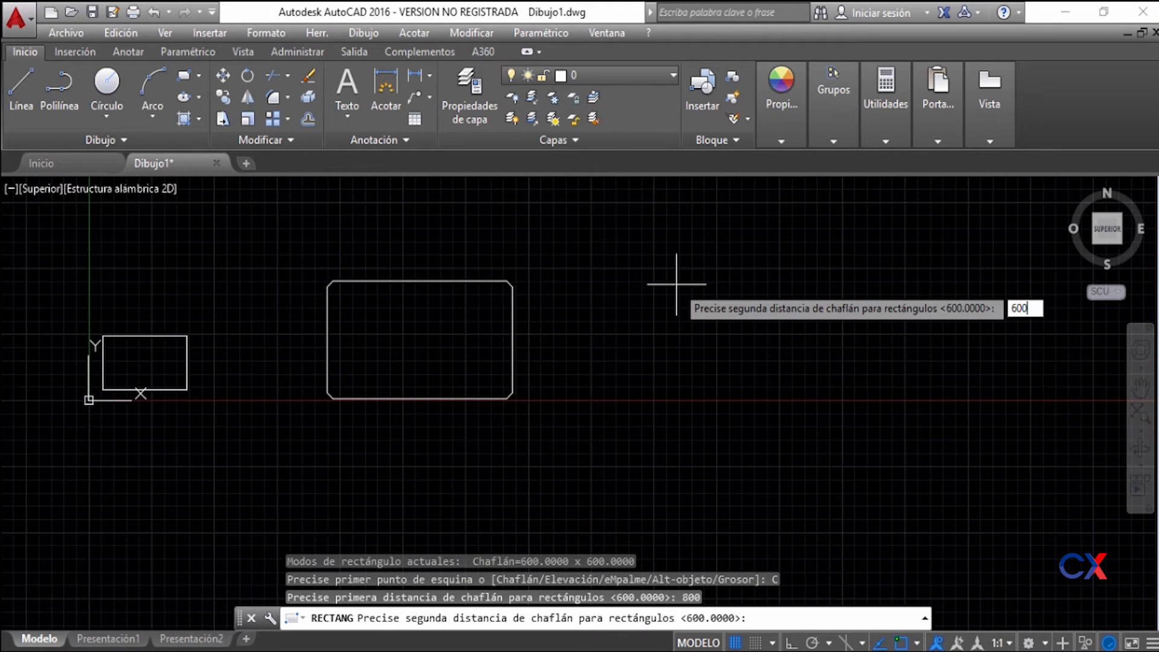
pyautogui.press('Return')
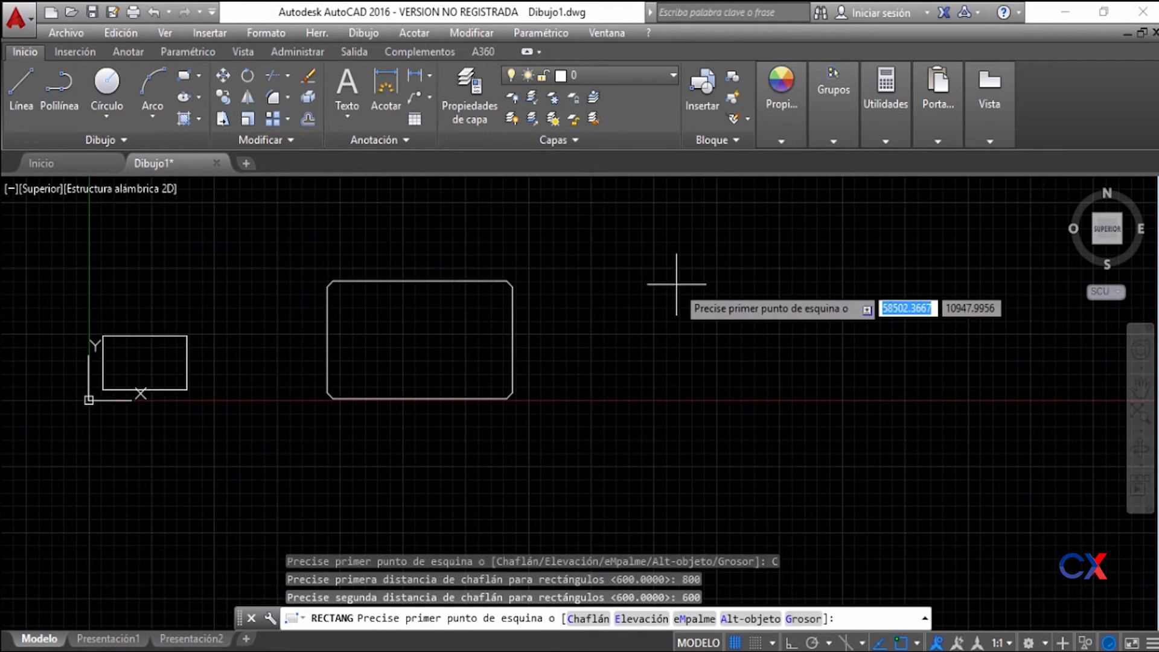
# Step: Draw the chamfered rectangle to the right of the large one, 2000 units wide and 2500 units high
pyautogui.click(657, 265)
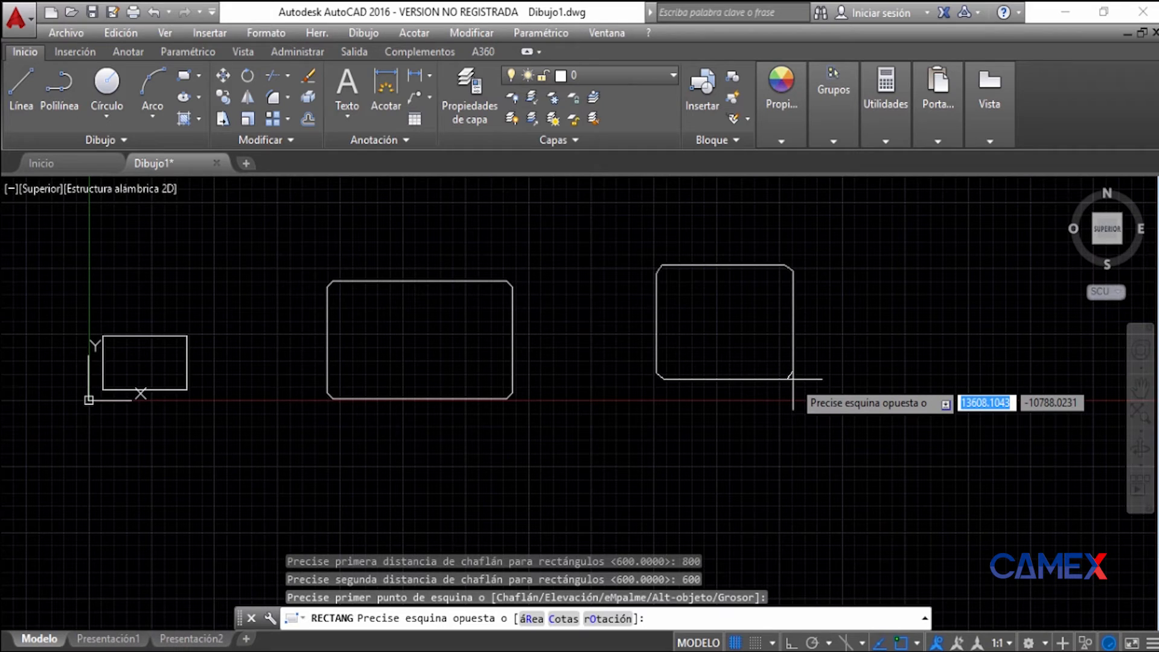
pyautogui.write('200')
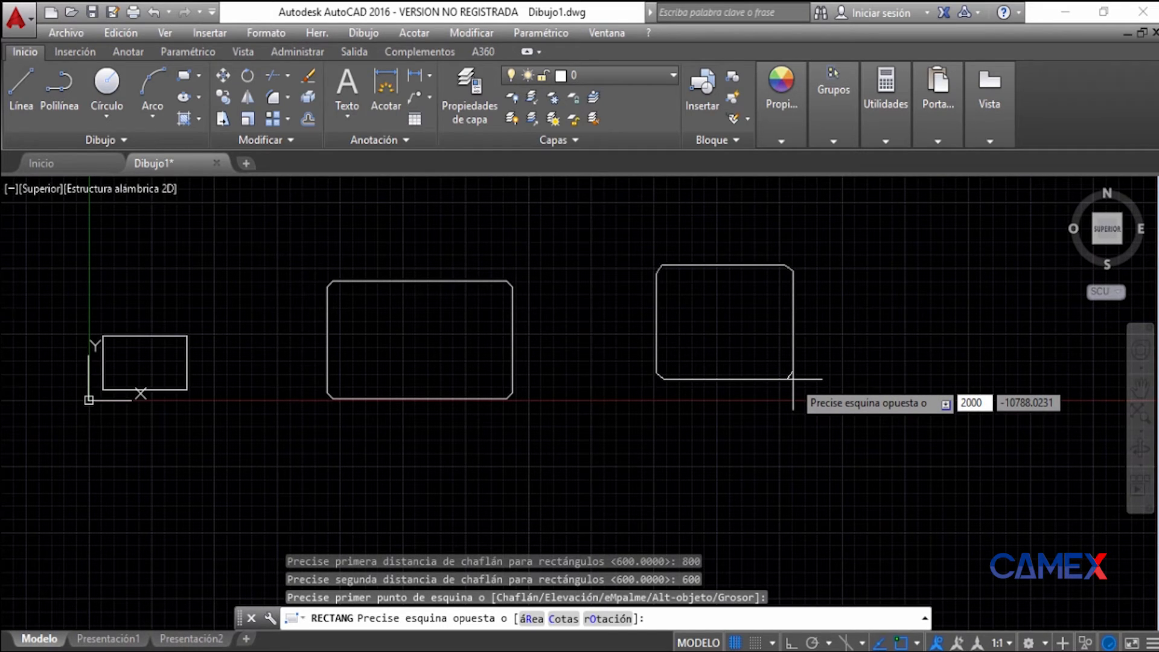
pyautogui.write('0')
pyautogui.press('Tab')
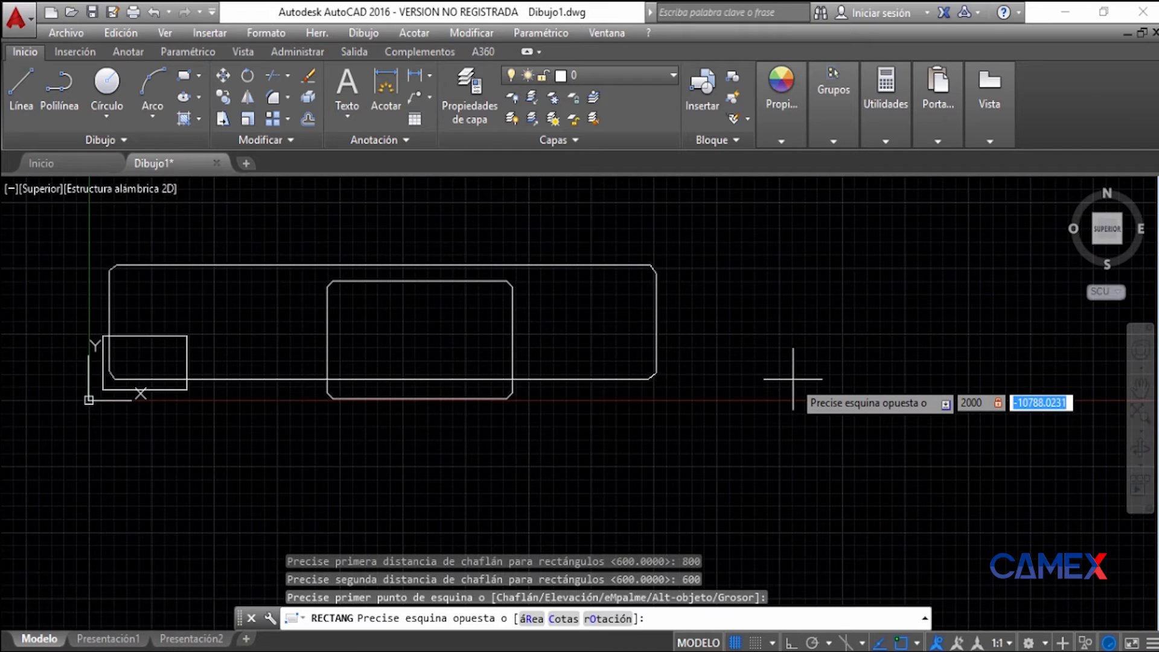
pyautogui.write('2500')
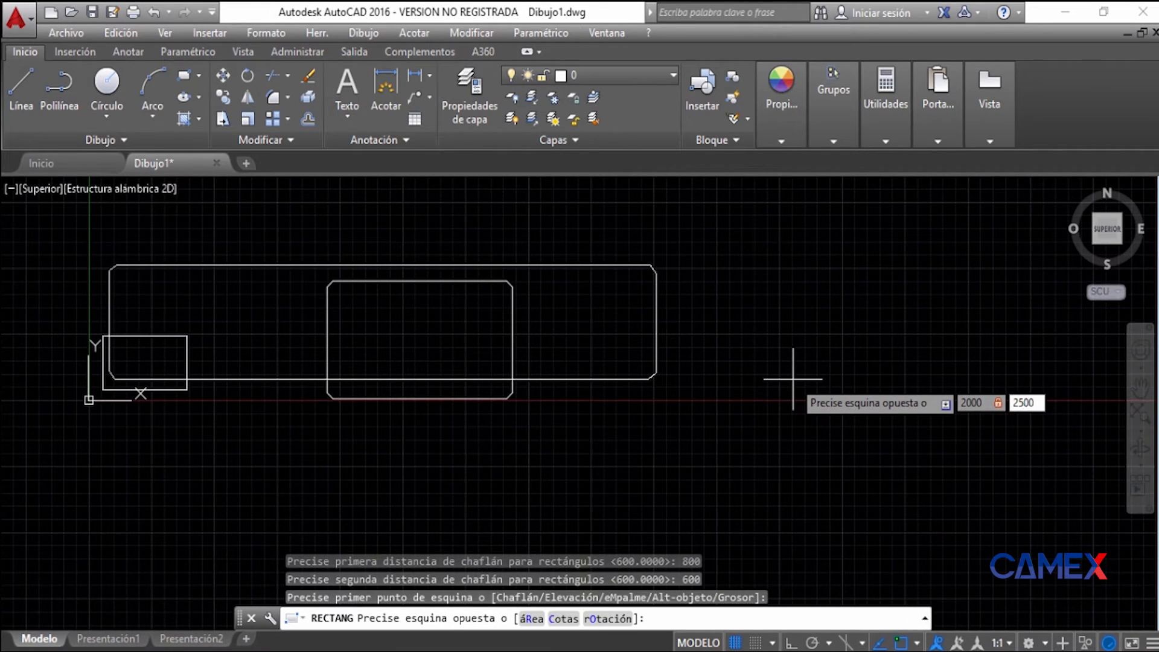
pyautogui.press('Return')
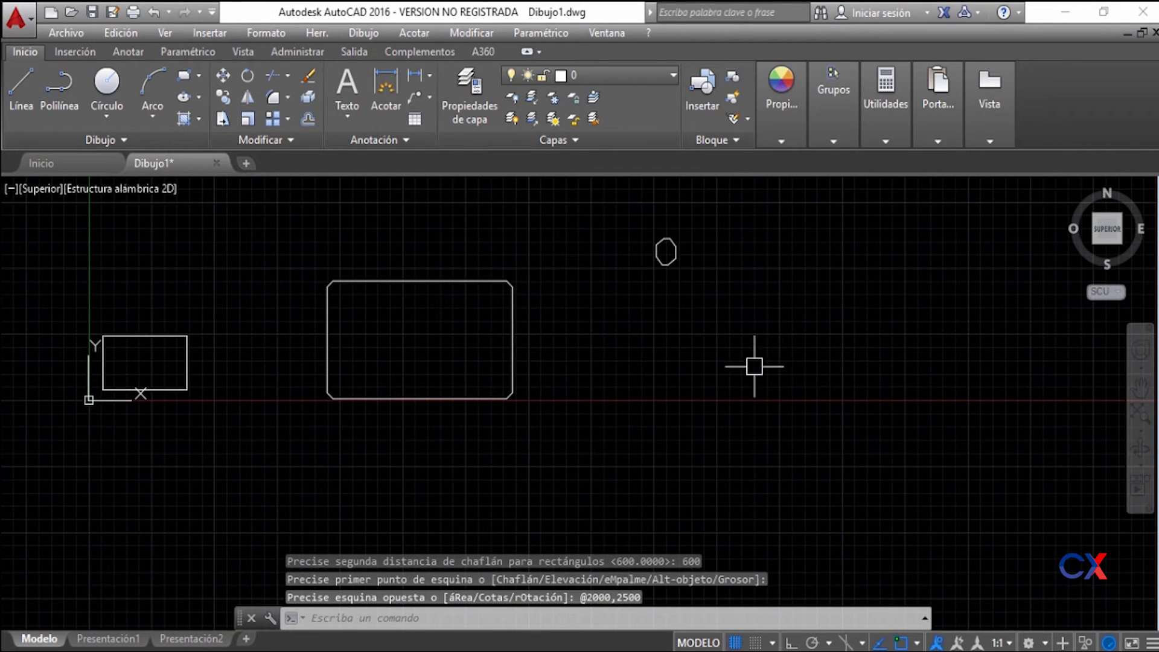
pyautogui.scroll(4, 730, 359)
pyautogui.moveTo(717, 345); pyautogui.dragTo(726, 488, button='middle')
pyautogui.scroll(2, 724, 480)
pyautogui.moveTo(708, 415)
pyautogui.mouseDown(button='middle')
pyautogui.moveTo(732, 489)
pyautogui.moveTo(784, 564)
pyautogui.mouseUp(button='middle')
pyautogui.scroll(4, 729, 487)
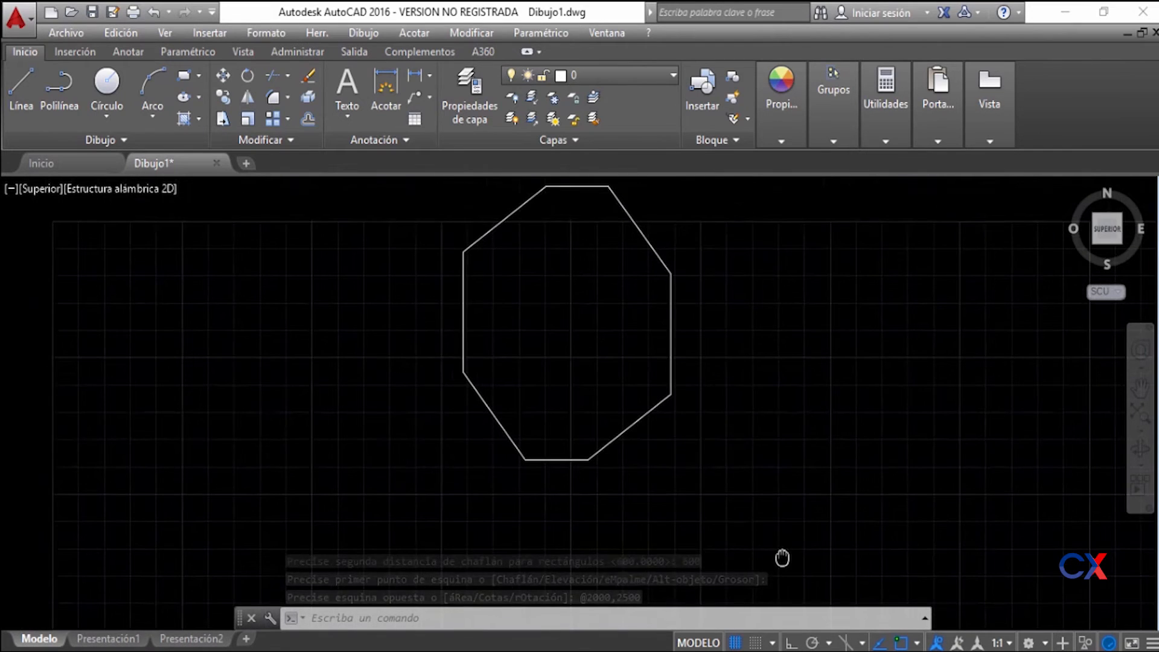
pyautogui.click(788, 137)
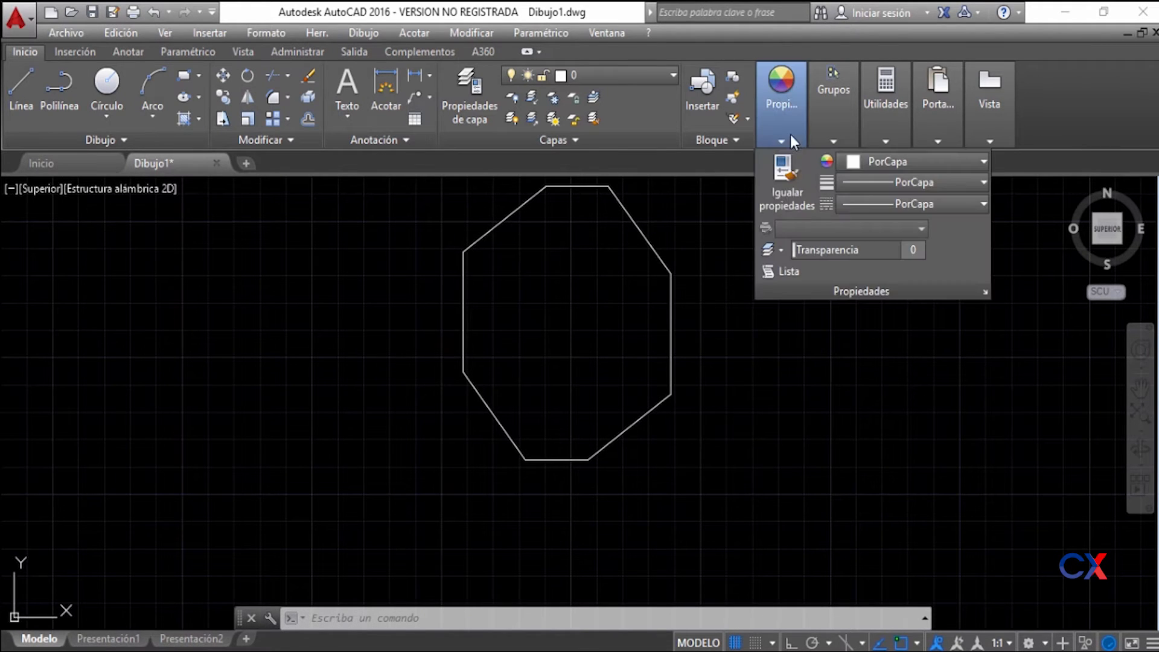
pyautogui.moveTo(797, 373); pyautogui.dragTo(844, 451, button='middle')
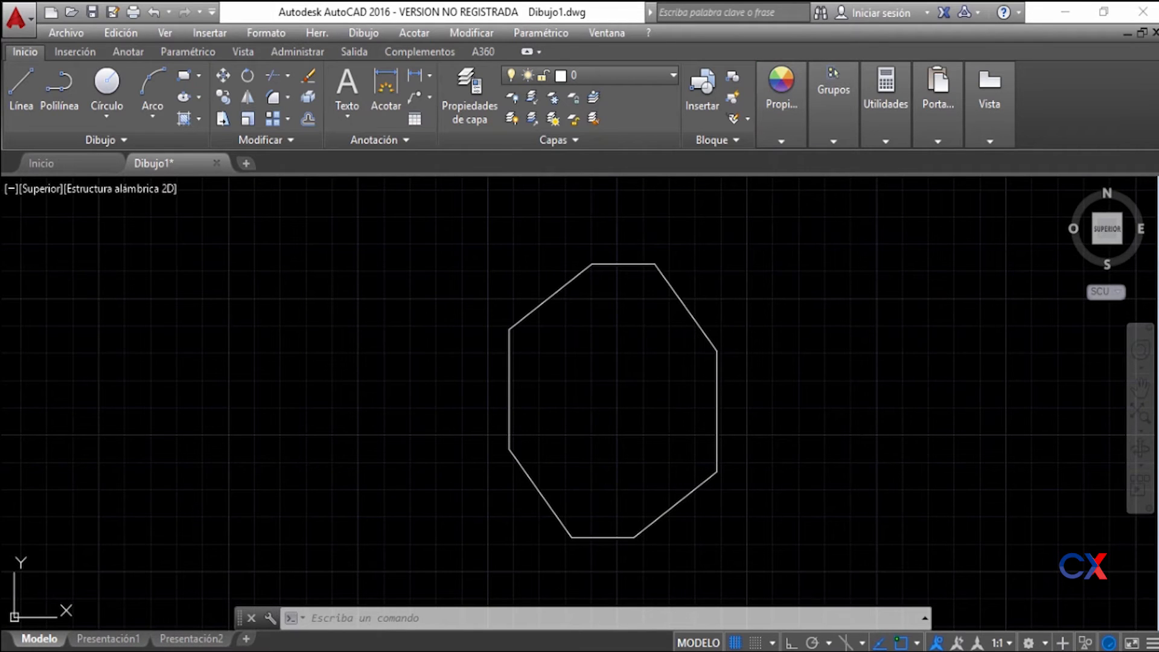
pyautogui.press('Escape')
# Step: Start another rectangle in the empty area right of the 2000 by 2500 one, with both chamfer distances set to 200
pyautogui.moveTo(821, 445)
pyautogui.mouseDown(button='middle')
pyautogui.moveTo(764, 406)
pyautogui.moveTo(800, 421)
pyautogui.moveTo(580, 414)
pyautogui.mouseUp(button='middle')
pyautogui.moveTo(668, 412)
pyautogui.mouseDown(button='middle')
pyautogui.moveTo(582, 407)
pyautogui.moveTo(473, 375)
pyautogui.mouseUp(button='middle')
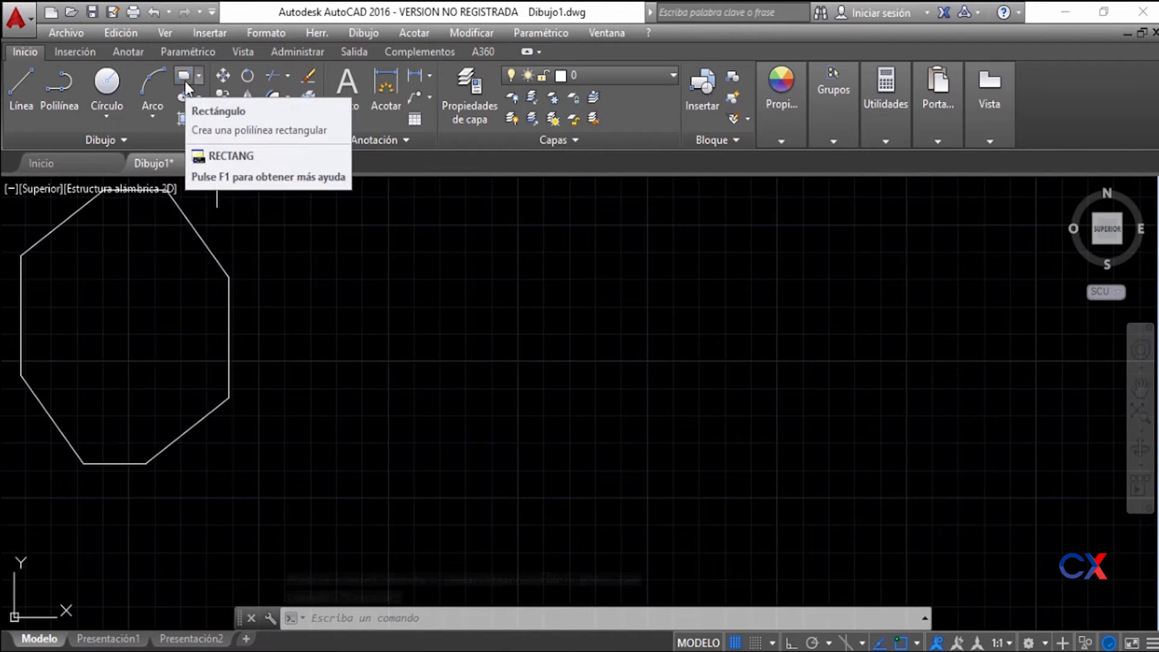
pyautogui.click(184, 77)
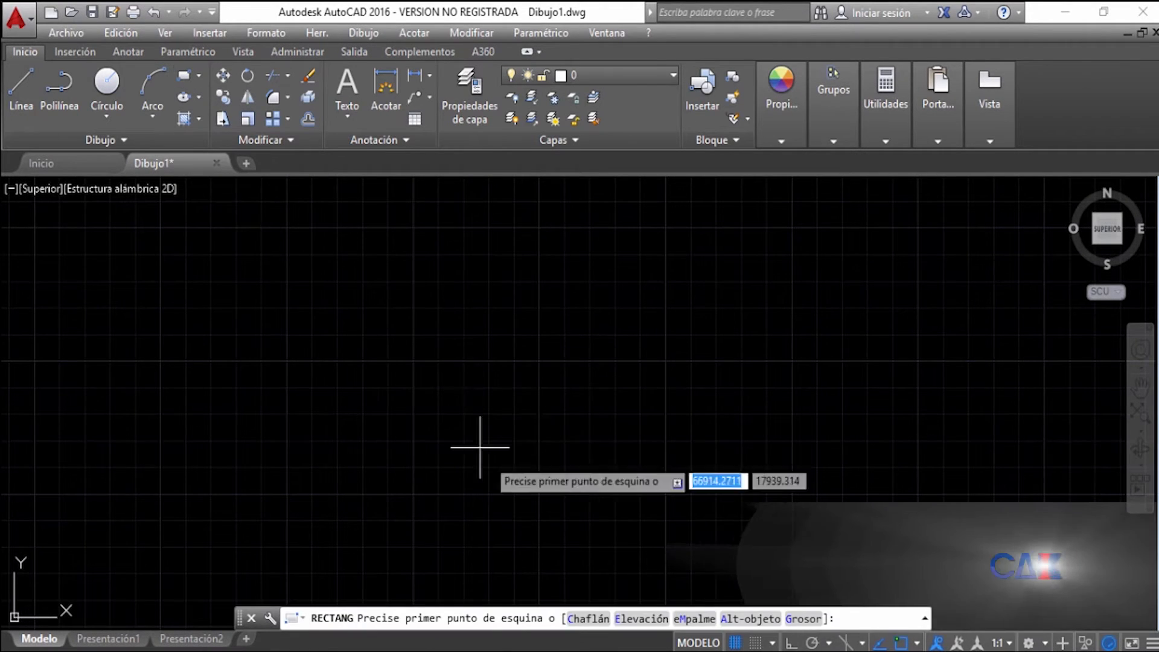
pyautogui.click(587, 619)
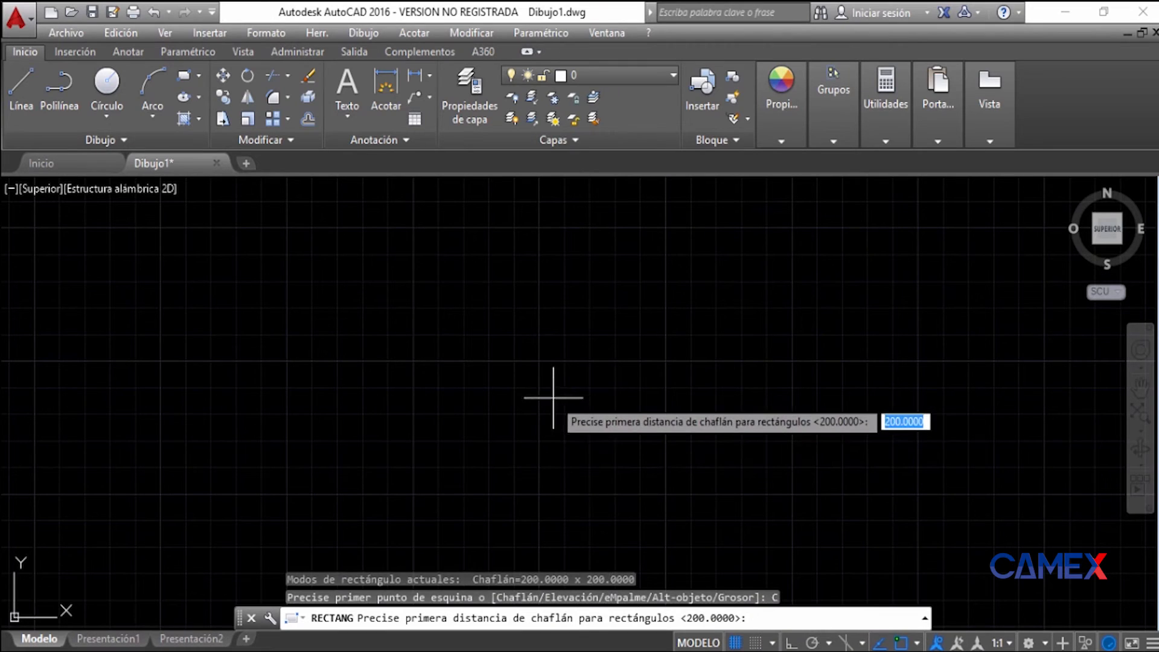
pyautogui.write('200')
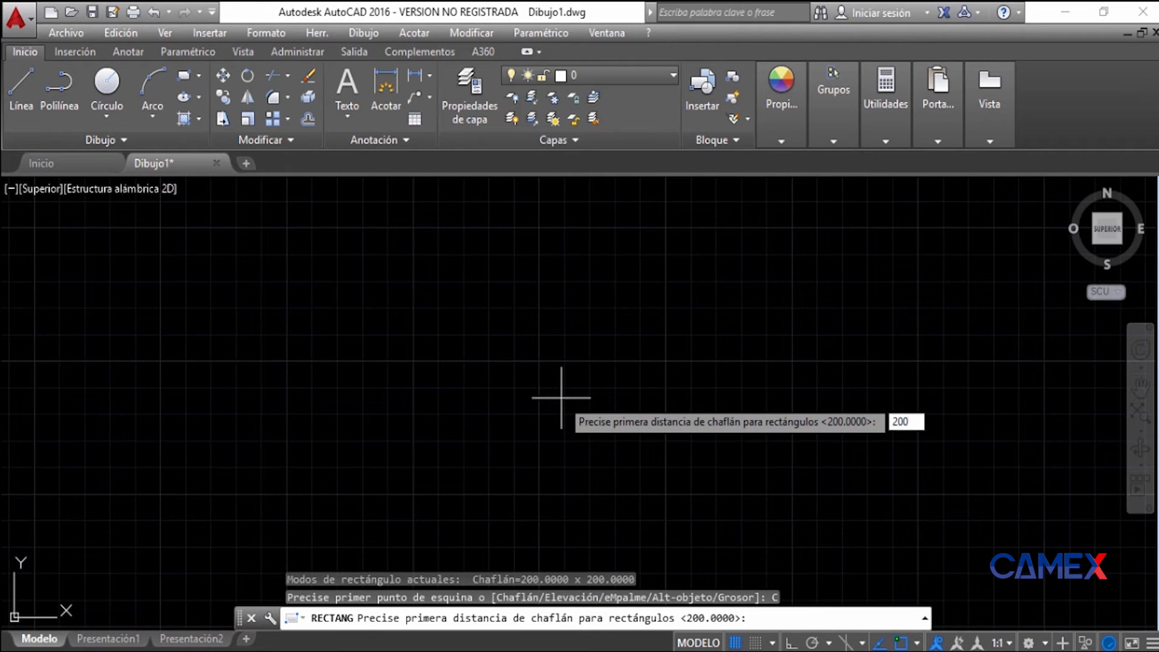
pyautogui.press('Return')
pyautogui.write('200')
pyautogui.press('Return')
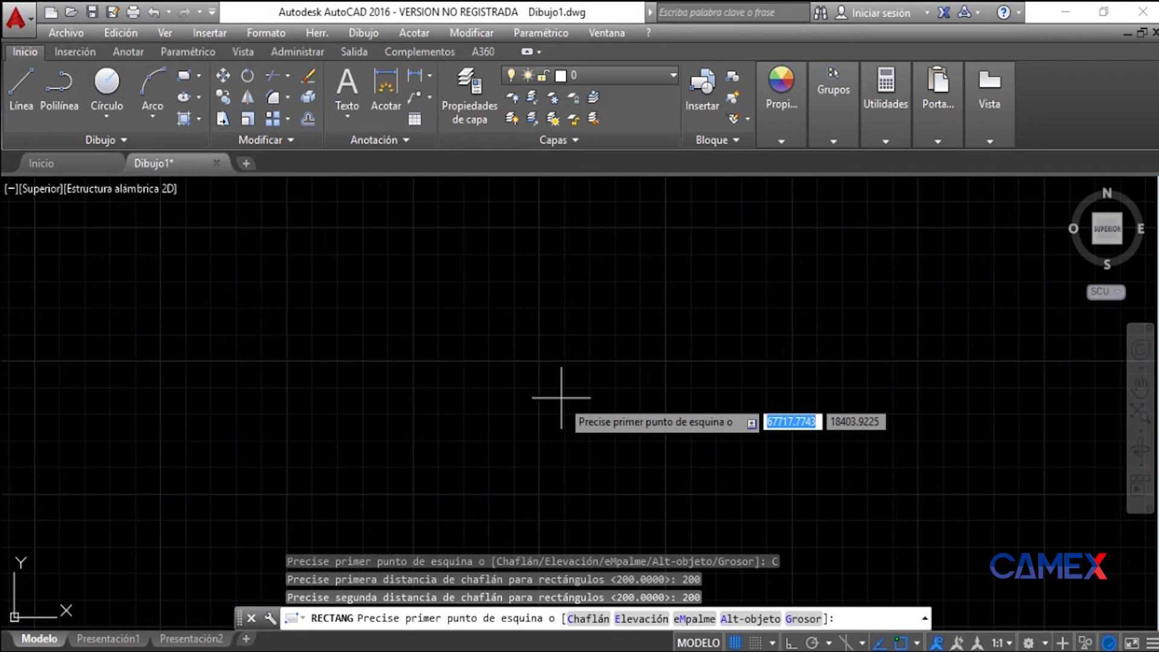
# Step: Draw the evenly chamfered rectangle as a square, 1000 units wide and 1000 units high
pyautogui.click(336, 248)
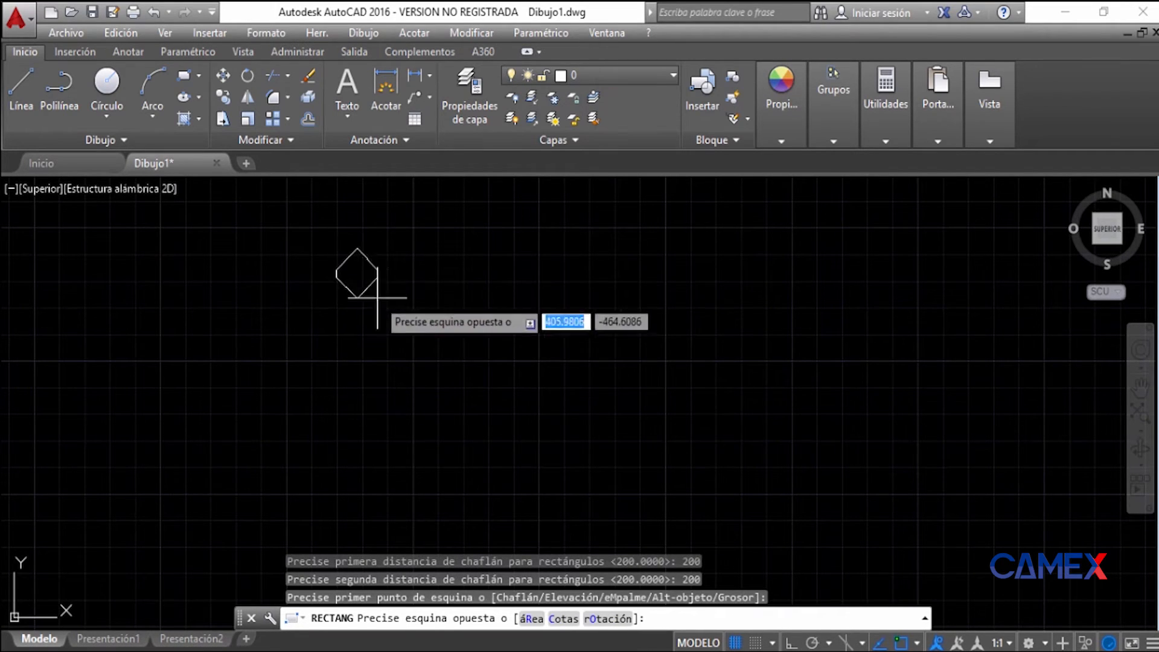
pyautogui.write('1000')
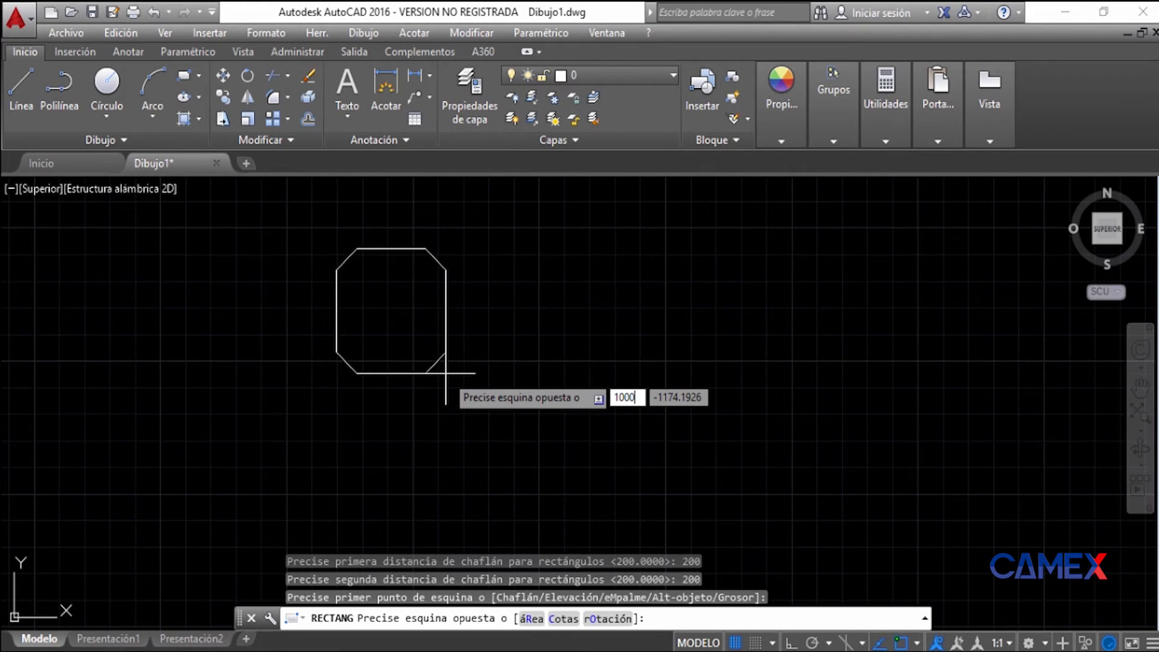
pyautogui.press('Tab')
pyautogui.write('1000')
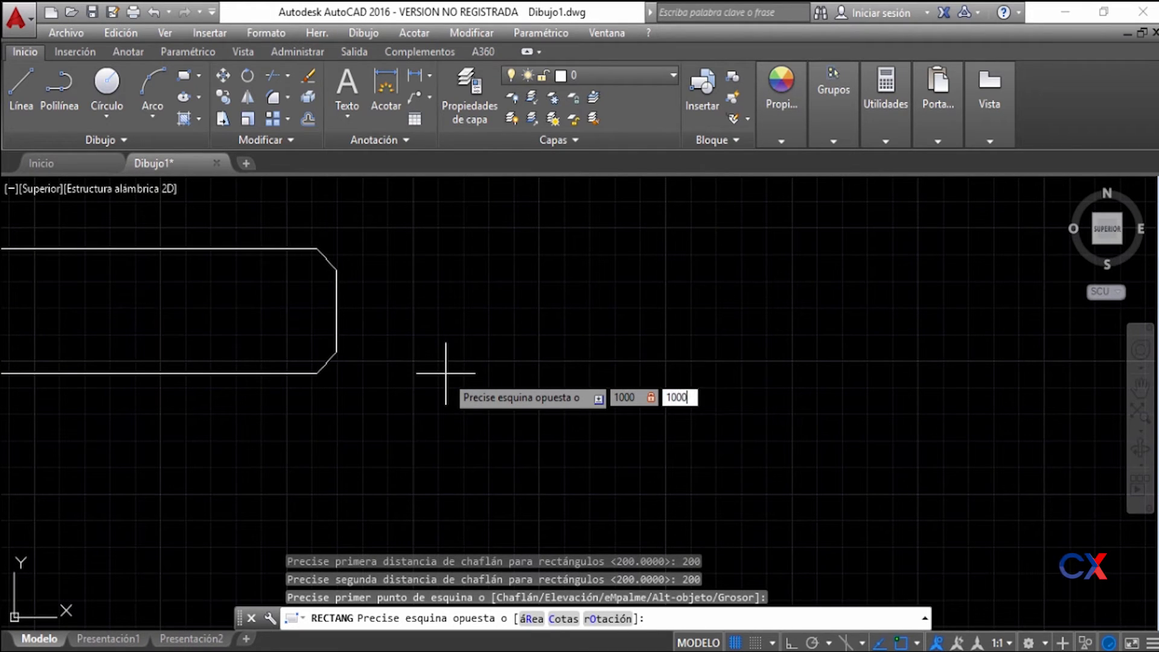
pyautogui.press('Return')
pyautogui.scroll(-2, 672, 339)
pyautogui.moveTo(621, 337); pyautogui.dragTo(626, 546, button='middle')
pyautogui.scroll(2, 627, 544)
pyautogui.moveTo(588, 473); pyautogui.dragTo(642, 445, button='middle')
pyautogui.scroll(2, 595, 414)
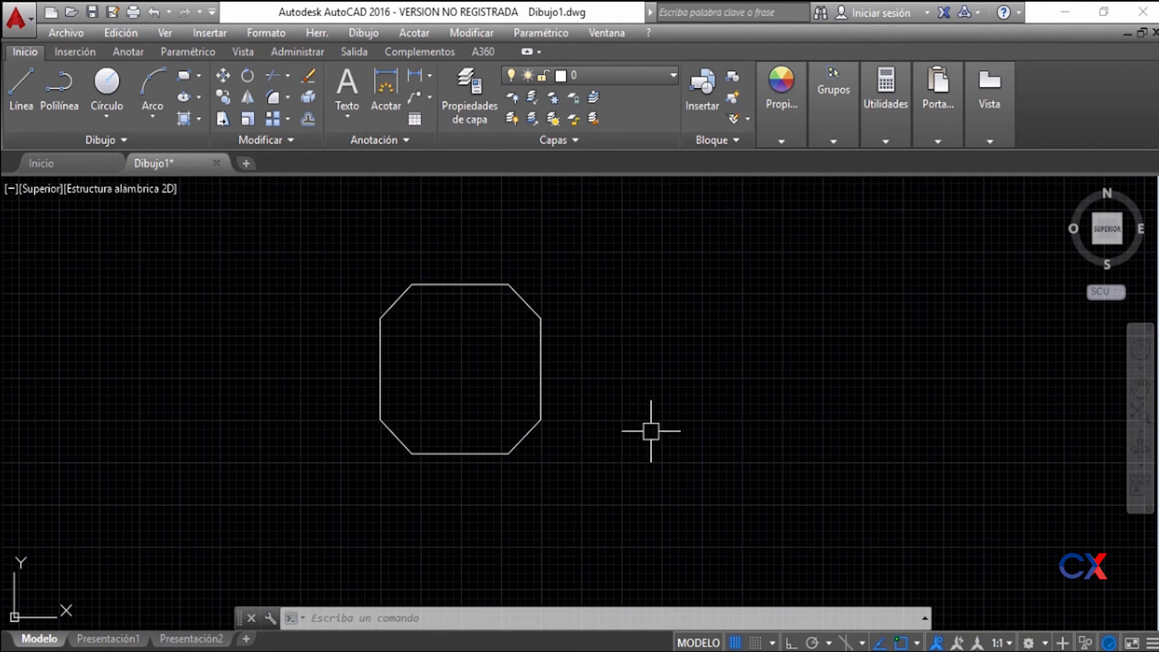
pyautogui.scroll(2, 549, 453)
pyautogui.scroll(-2, 546, 456)
pyautogui.moveTo(546, 455); pyautogui.dragTo(281, 474, button='middle')
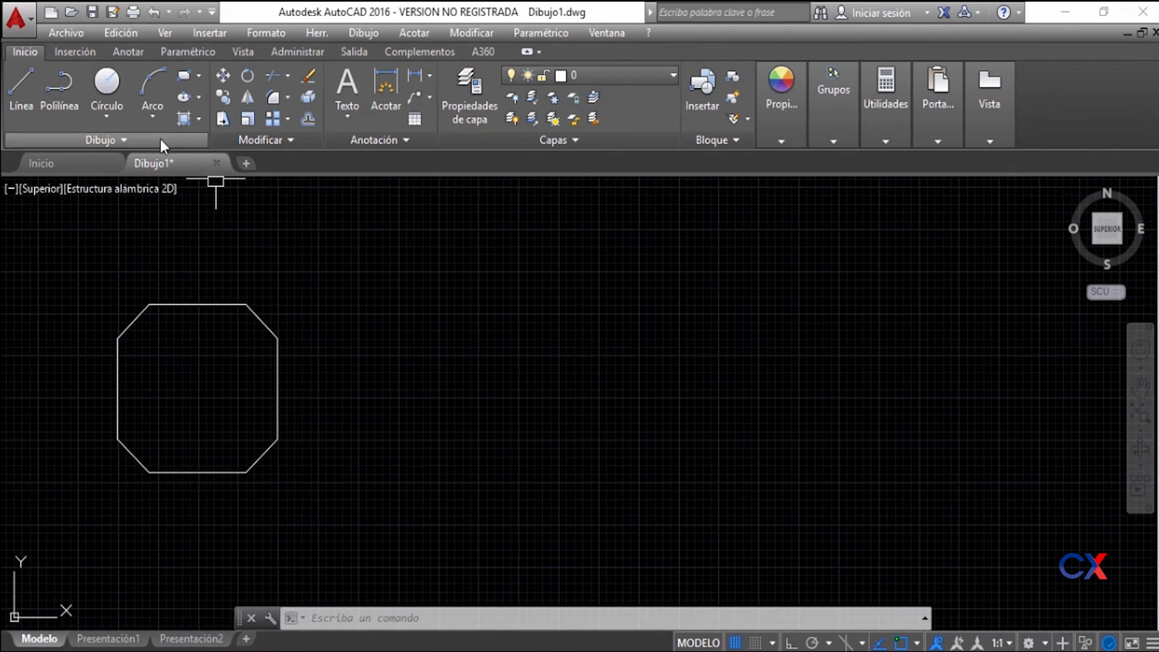
# Step: Draw another rectangle with the same chamfers freehand to the right of the chamfered square, about 1248 units wide and 1294 units high
pyautogui.click(200, 76)
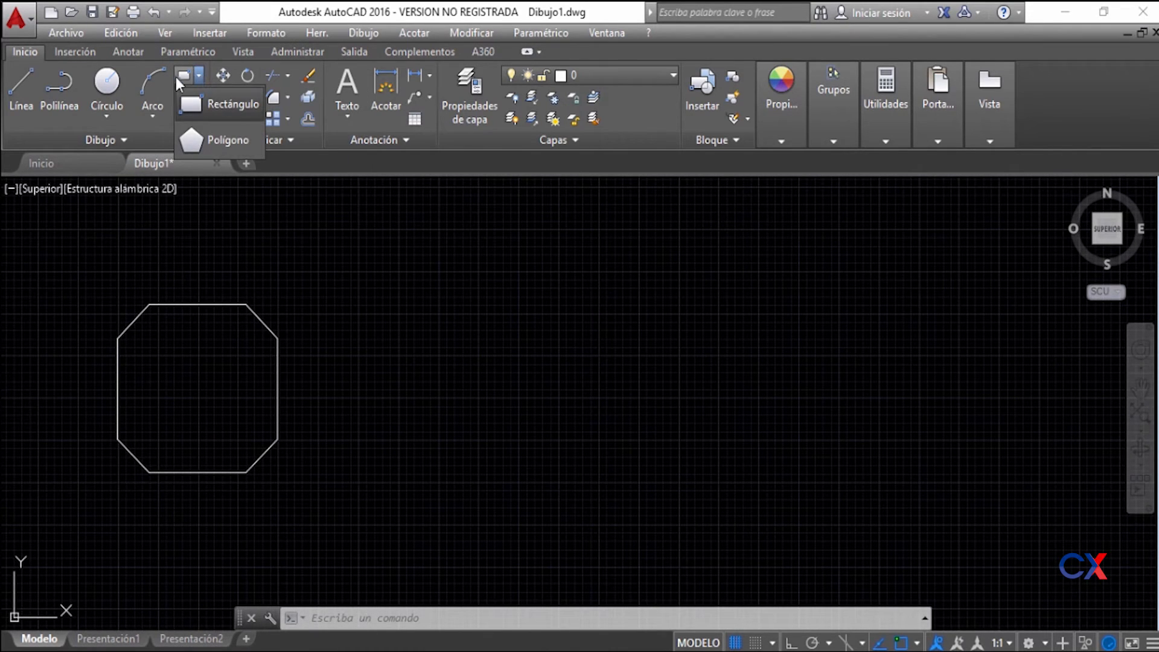
pyautogui.click(180, 78)
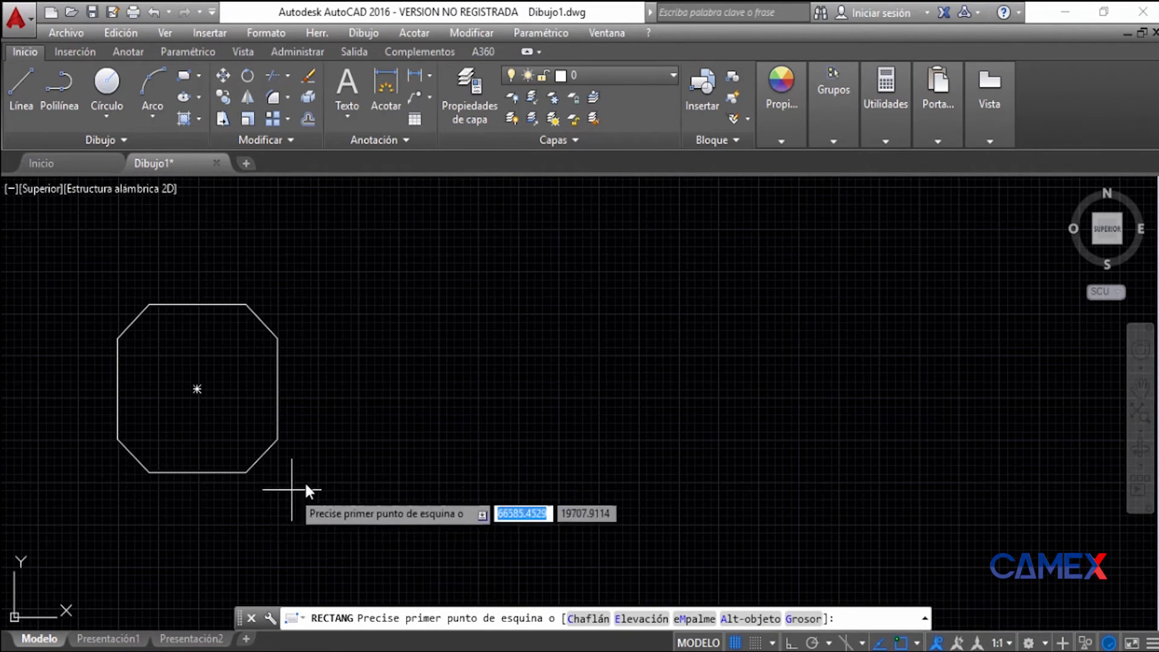
pyautogui.click(379, 248)
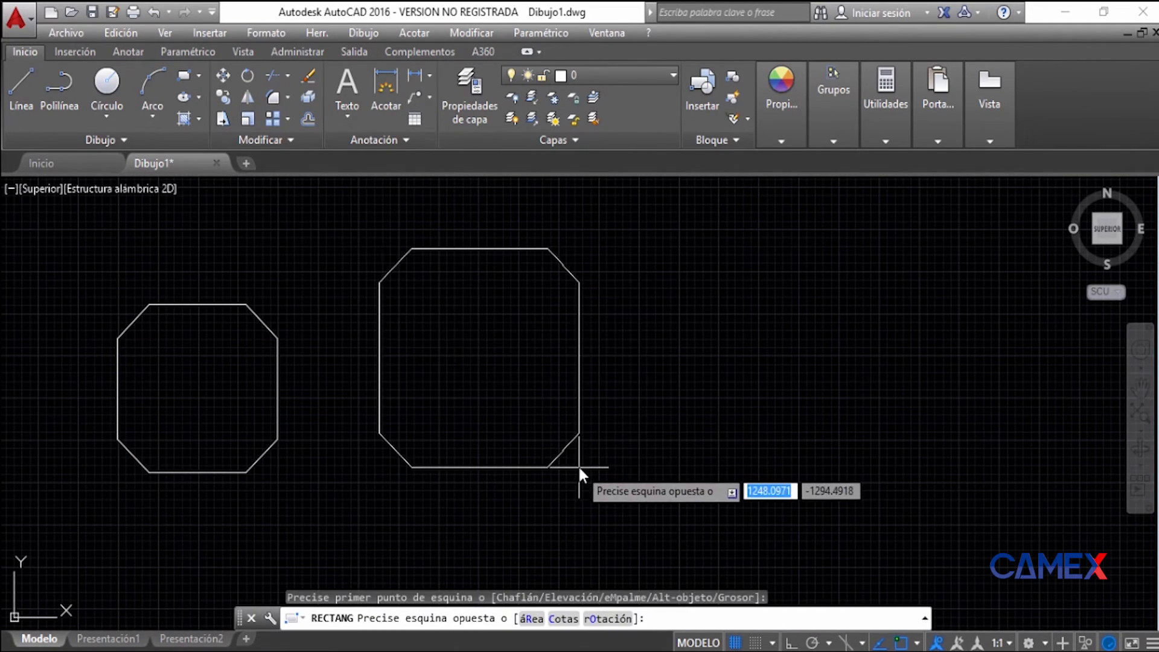
pyautogui.click(579, 466)
pyautogui.moveTo(653, 448); pyautogui.dragTo(582, 451, button='middle')
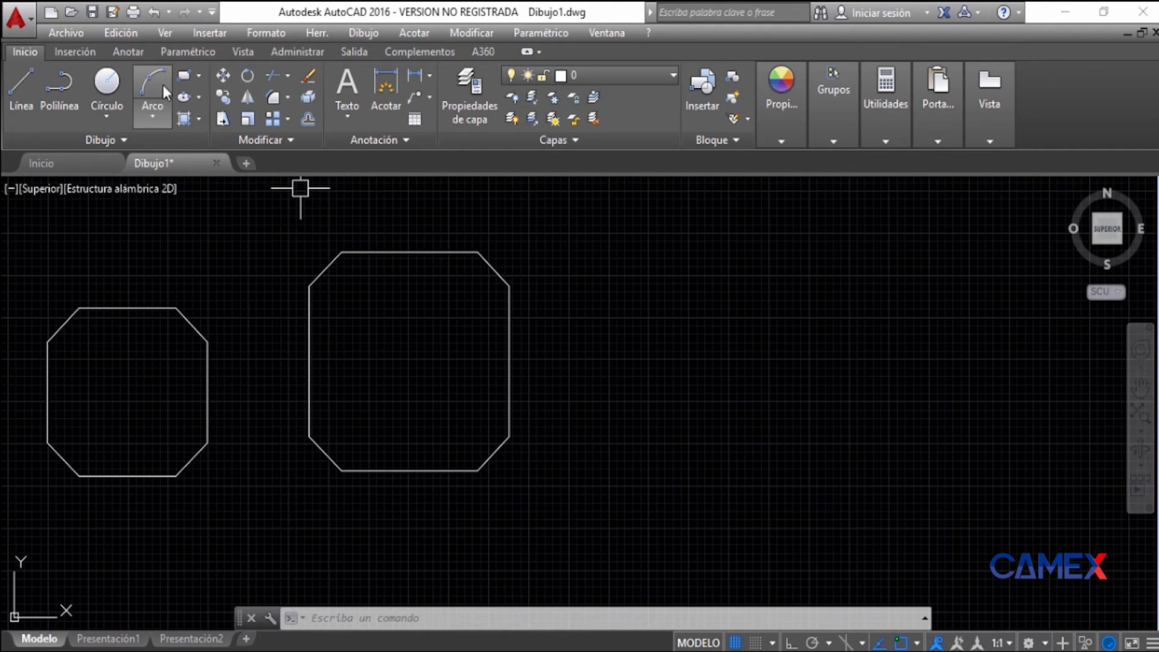
# Step: Set both rectangle chamfer distances to 0 and draw a plain upright rectangle freehand to the right of the two chamfered ones
pyautogui.click(184, 76)
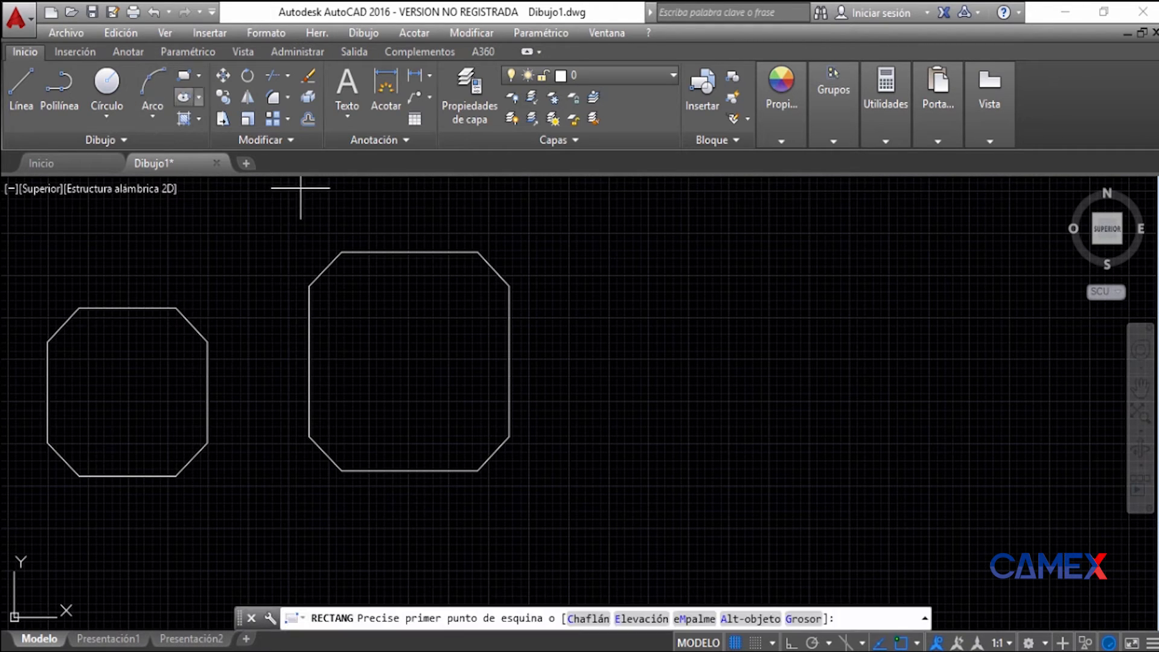
pyautogui.click(589, 619)
pyautogui.write('0')
pyautogui.press('Return')
pyautogui.write('0')
pyautogui.press('Return')
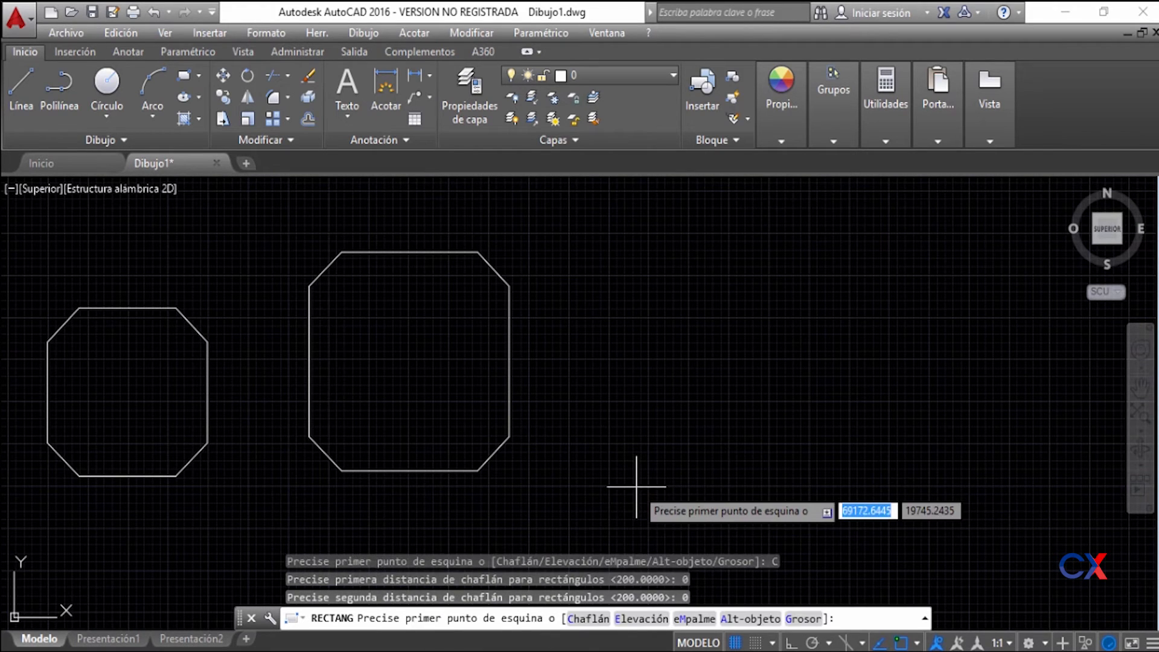
pyautogui.click(639, 262)
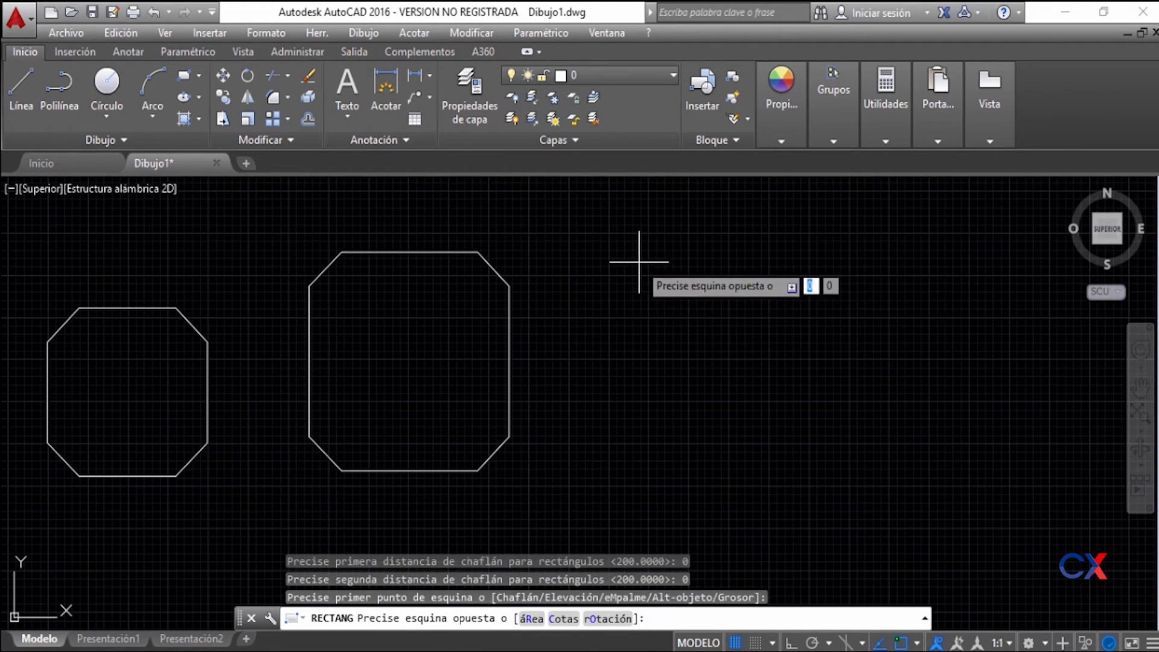
pyautogui.click(804, 480)
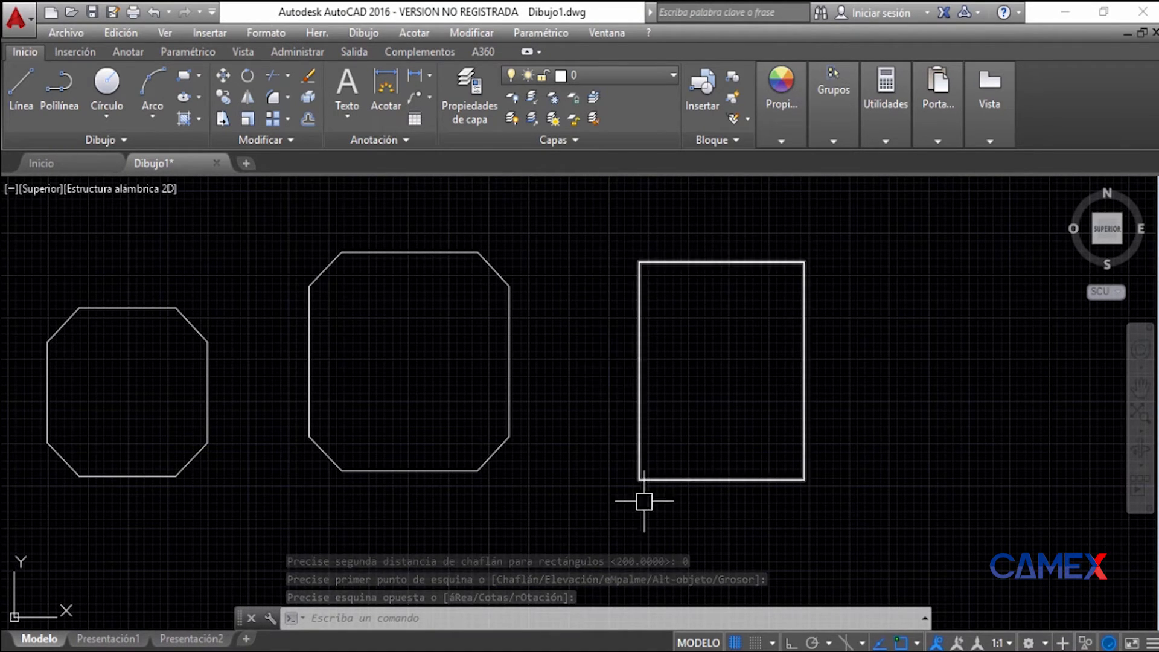
# Step: Delete the two chamfered rectangles and the plain one together
pyautogui.click(906, 229)
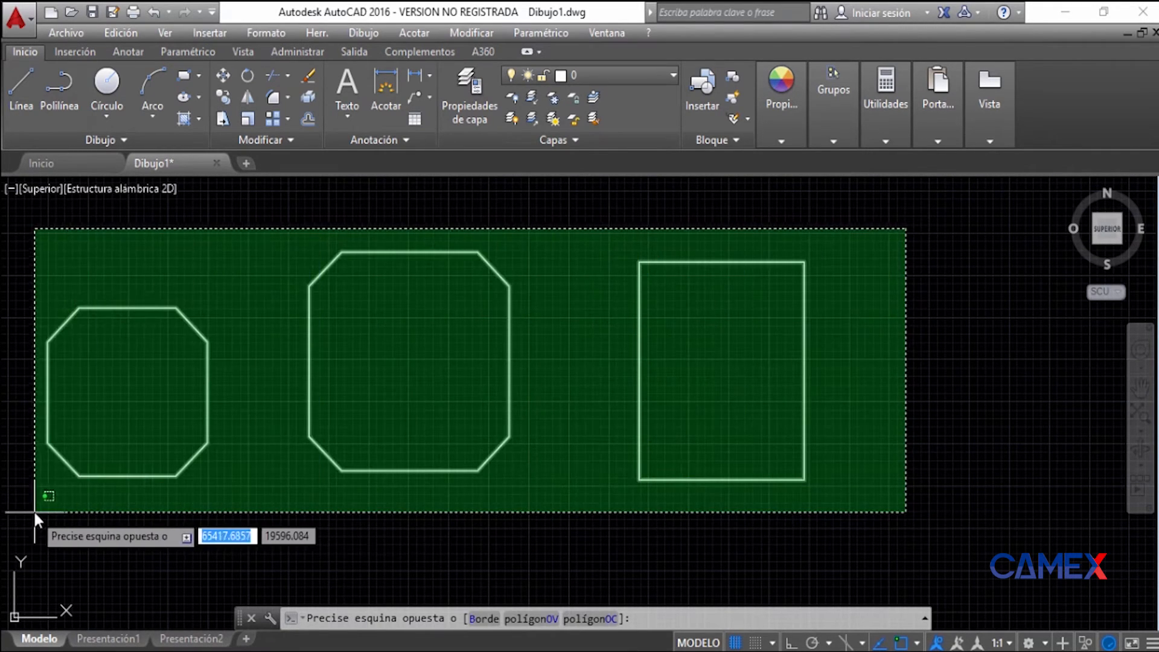
pyautogui.click(35, 510)
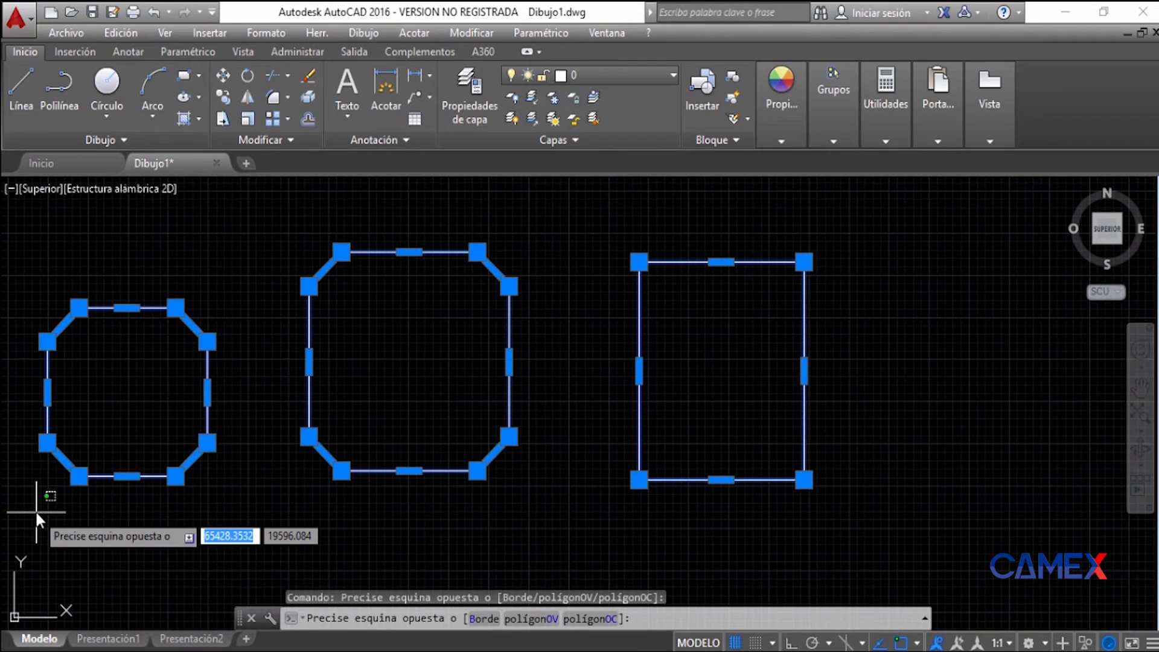
pyautogui.press('Delete')
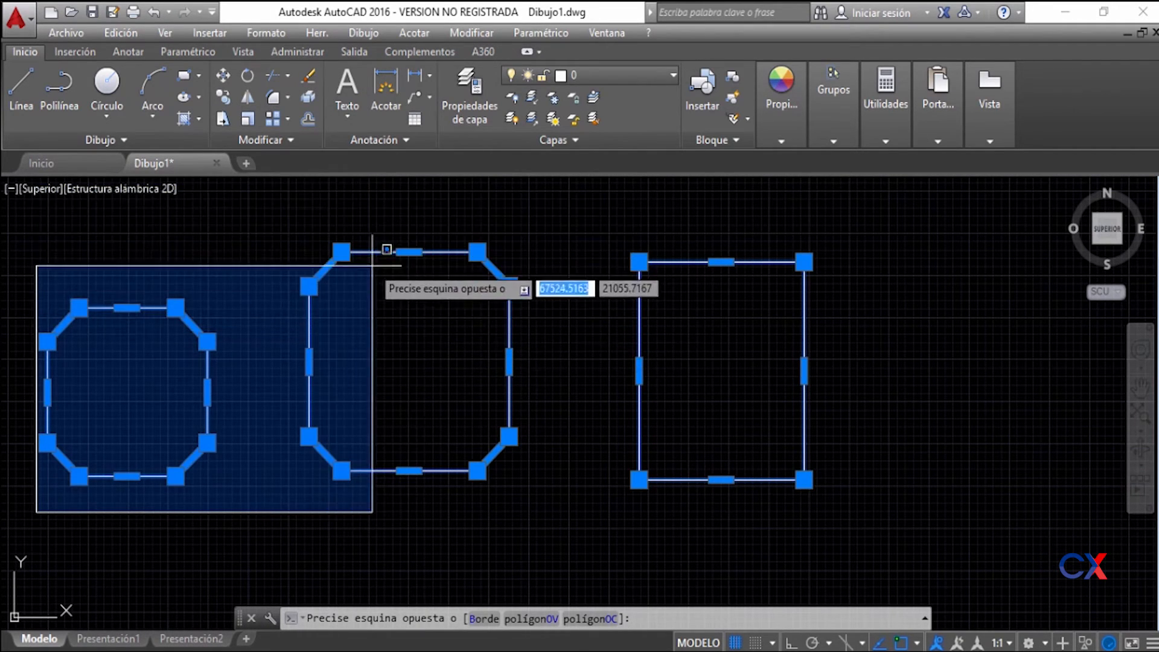
pyautogui.click(343, 258)
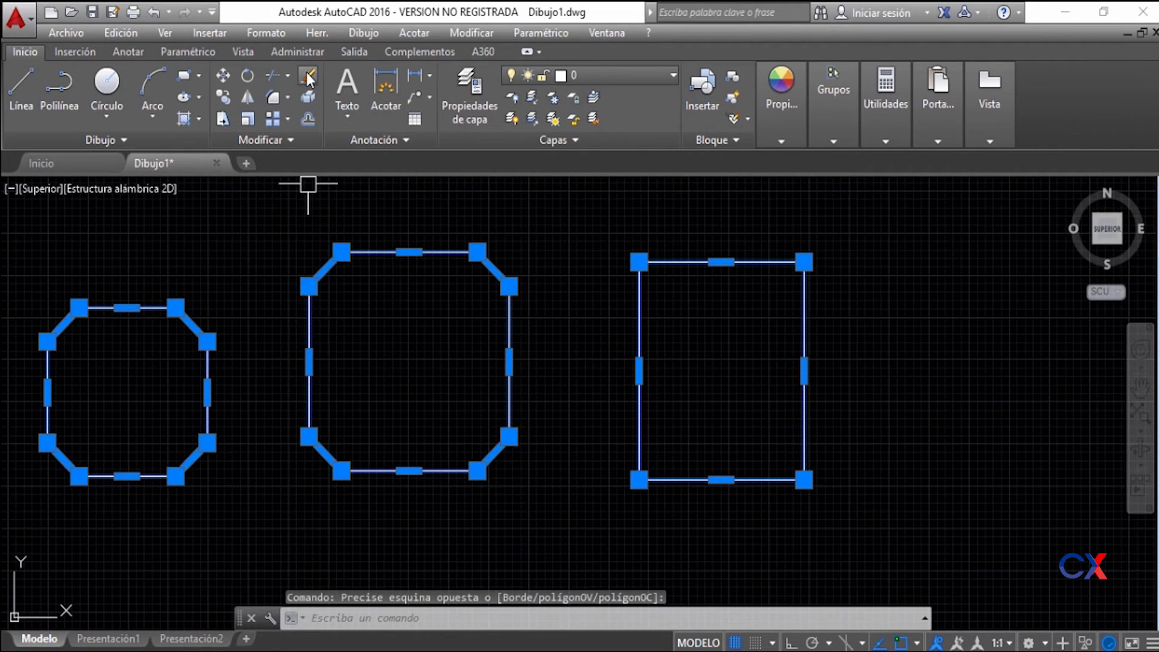
pyautogui.press('Delete')
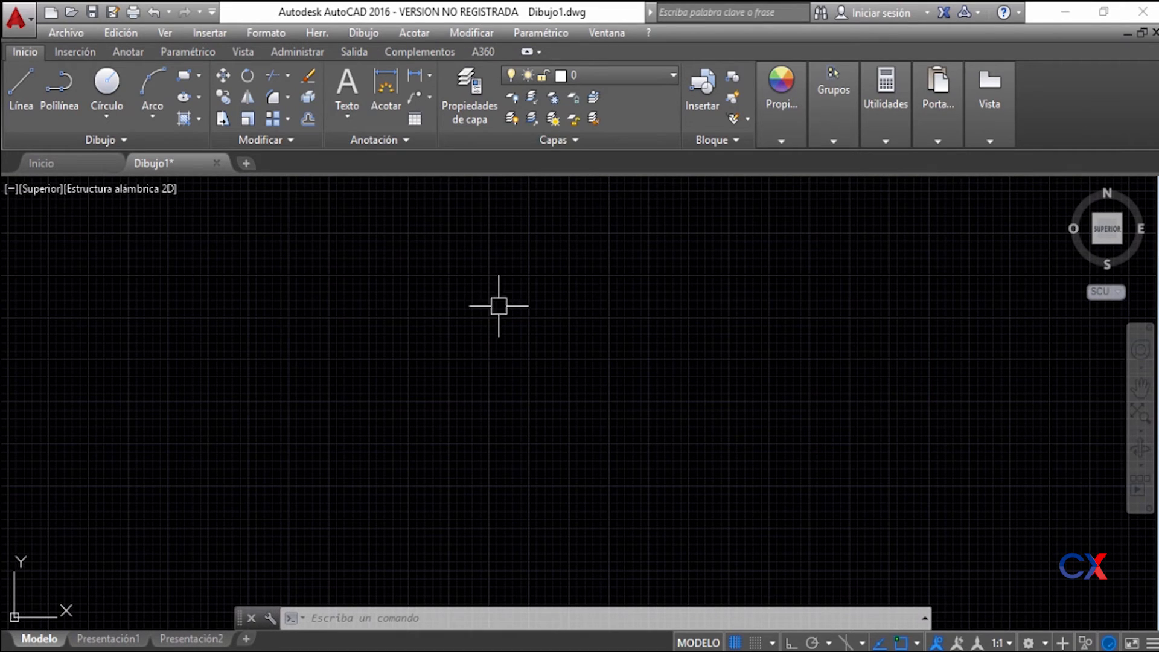
# Step: Start a new rectangle with rounded corners, setting the fillet radius to 100
pyautogui.click(185, 74)
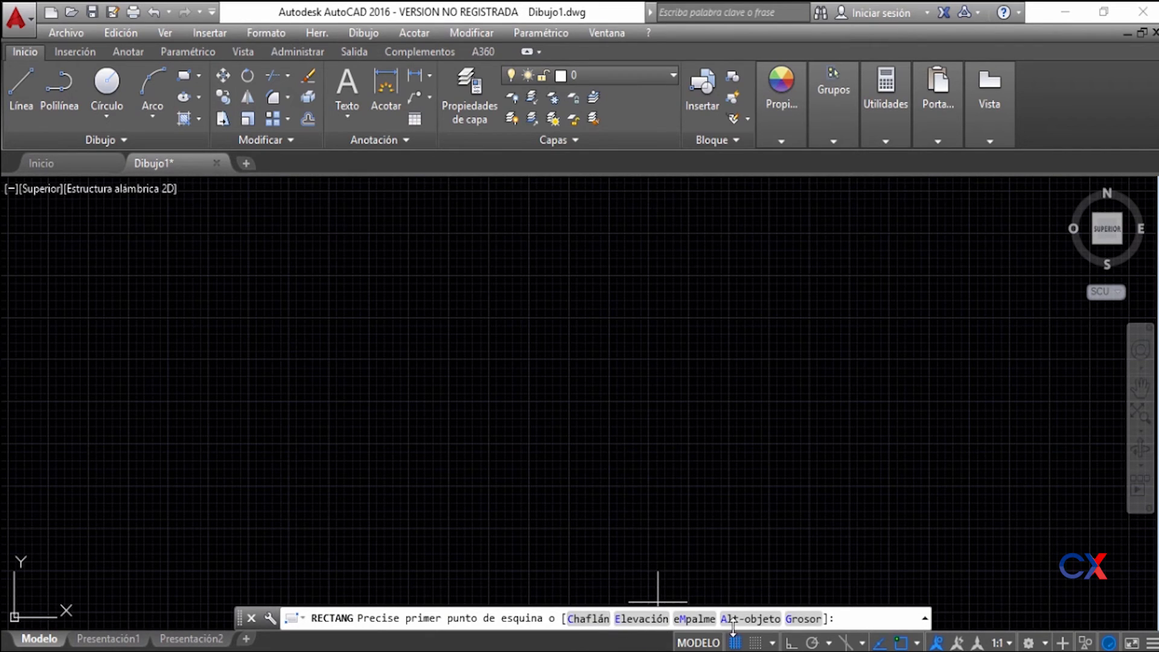
pyautogui.click(695, 619)
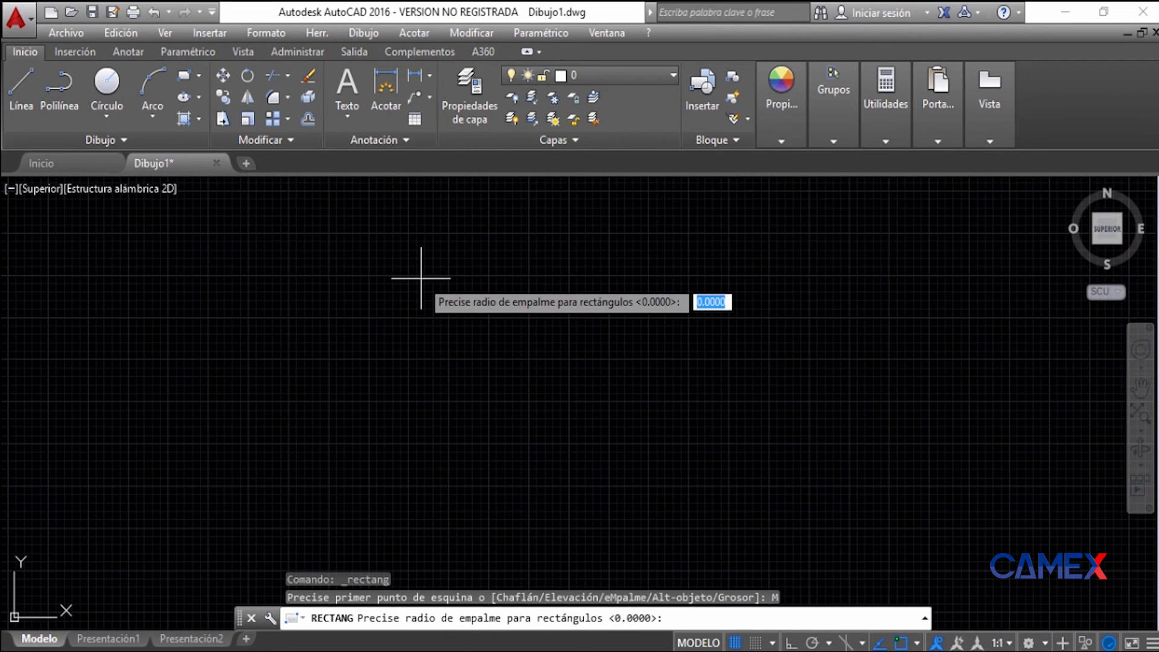
pyautogui.write('100')
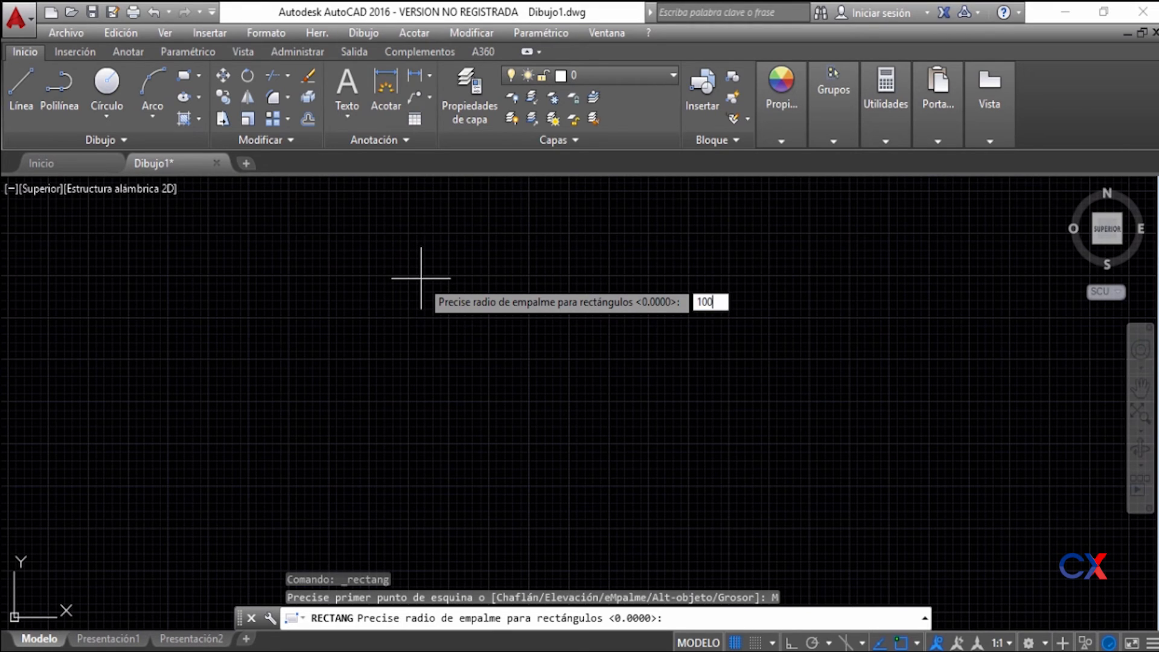
pyautogui.press('Return')
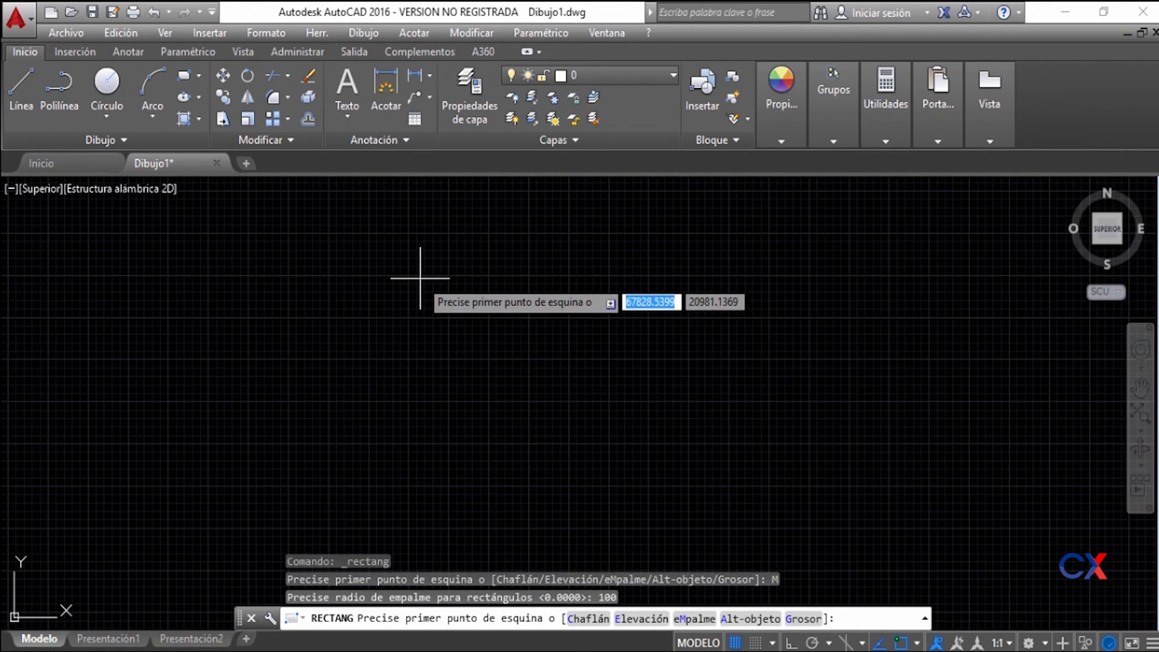
# Step: Draw the rounded rectangle freehand in the empty area, slightly taller than wide
pyautogui.click(372, 247)
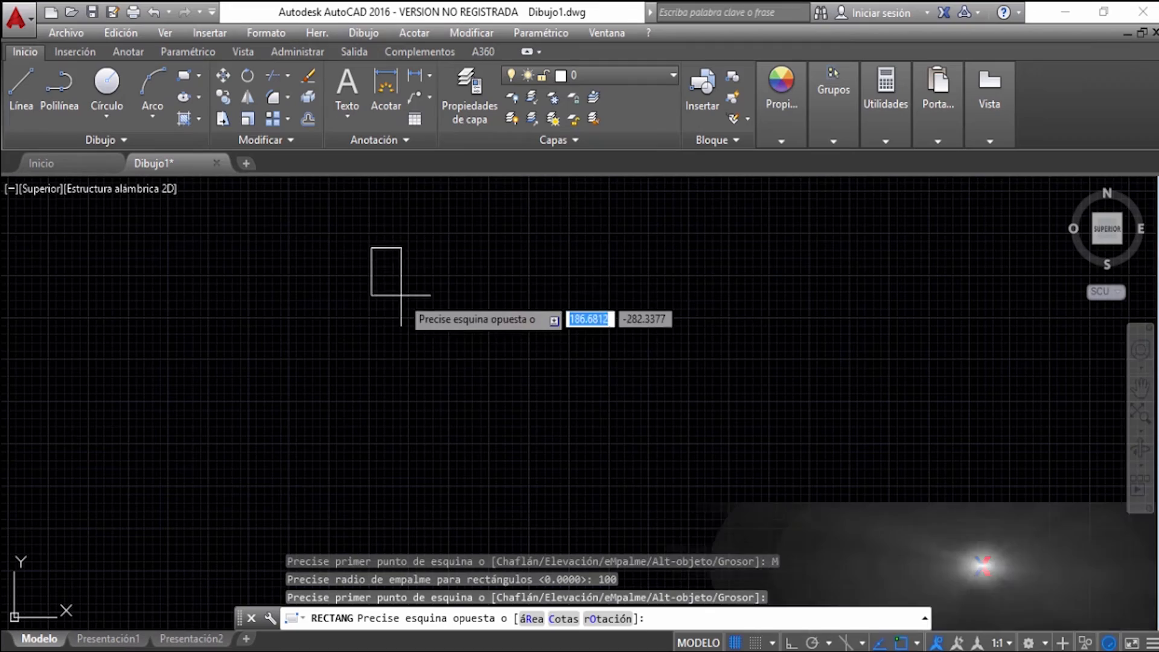
pyautogui.click(552, 490)
pyautogui.scroll(5, 591, 501)
pyautogui.moveTo(512, 470); pyautogui.dragTo(406, 429, button='middle')
pyautogui.scroll(-5, 621, 415)
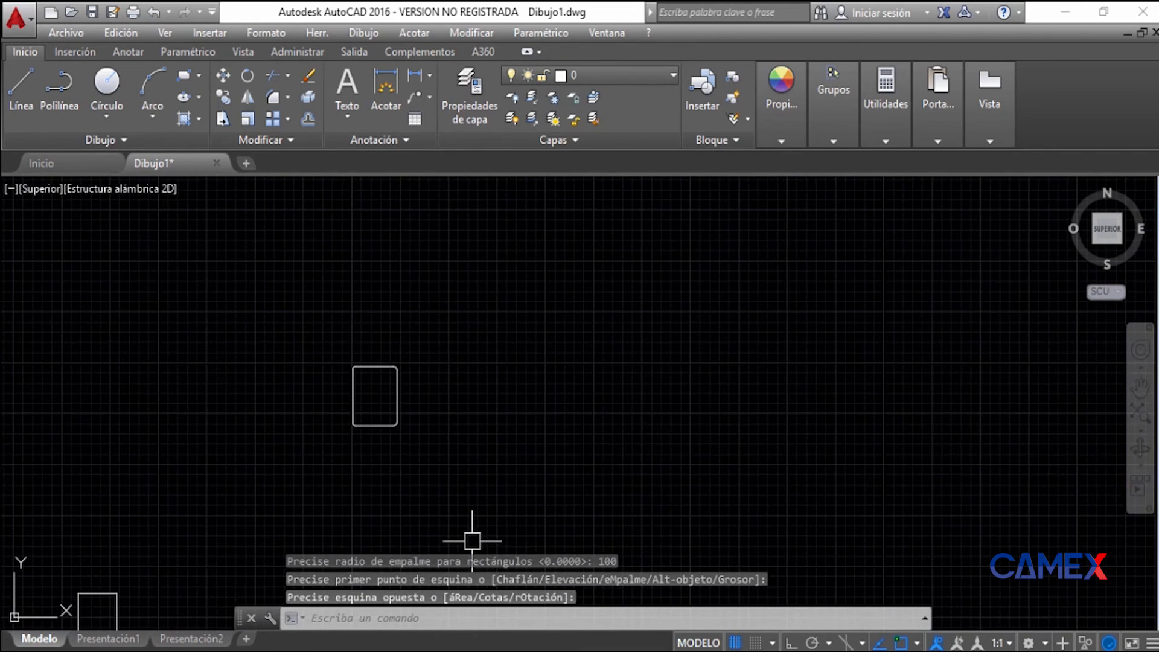
# Step: Start another rectangle and set its corner fillet radius to 150
pyautogui.click(185, 75)
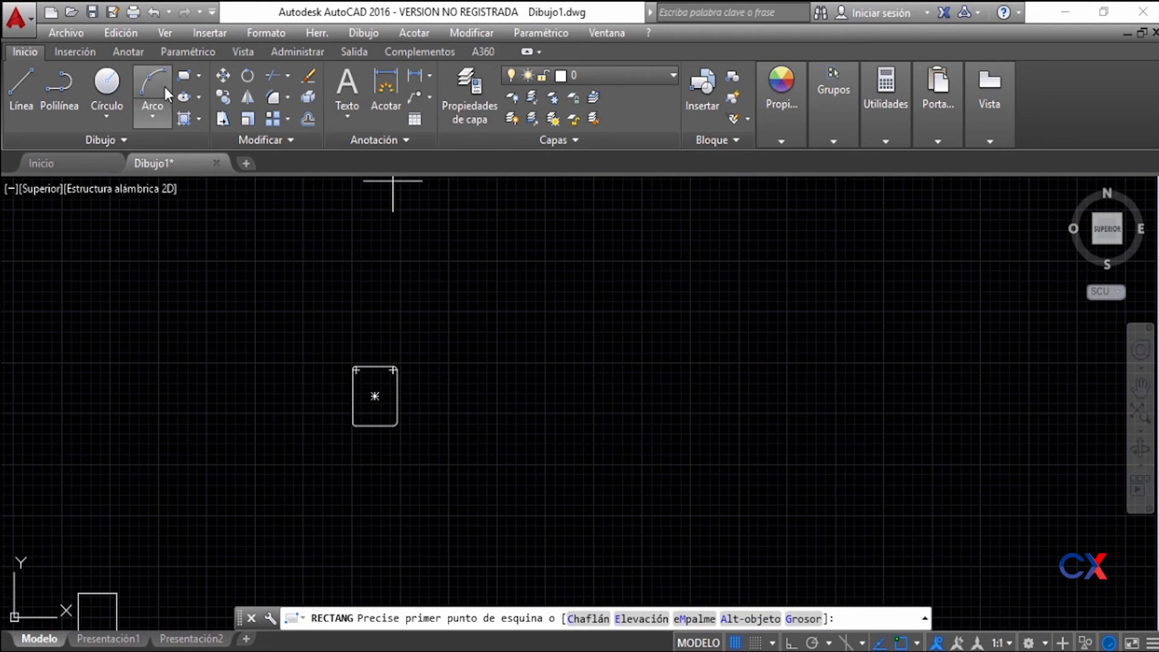
pyautogui.click(185, 75)
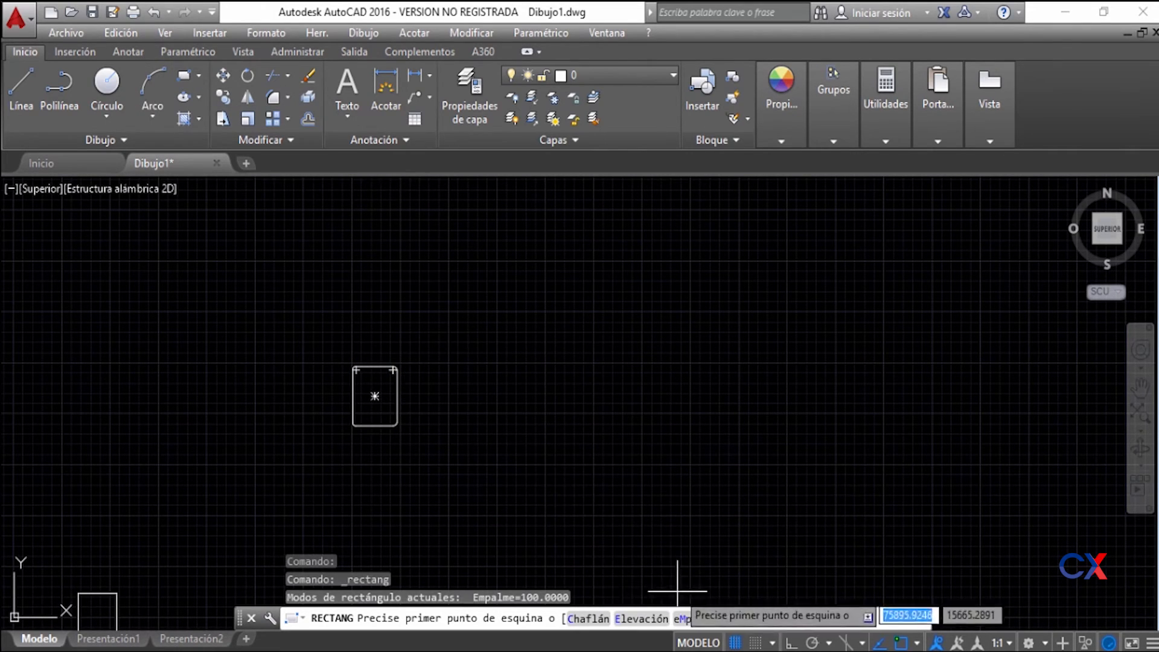
pyautogui.click(695, 619)
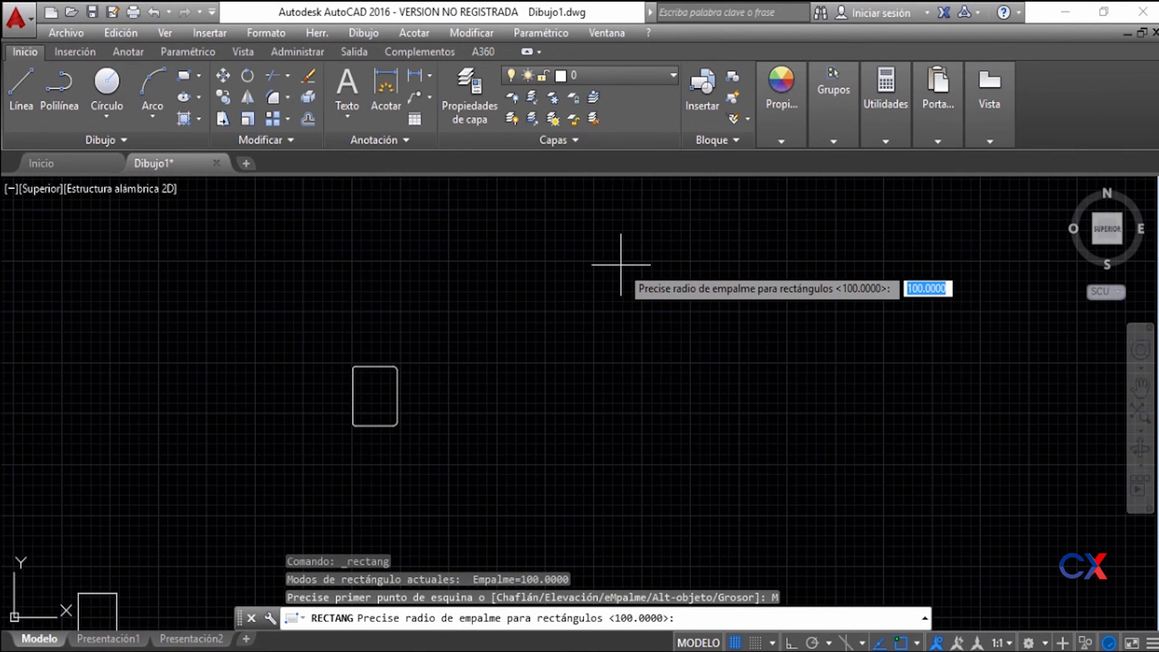
pyautogui.write('15')
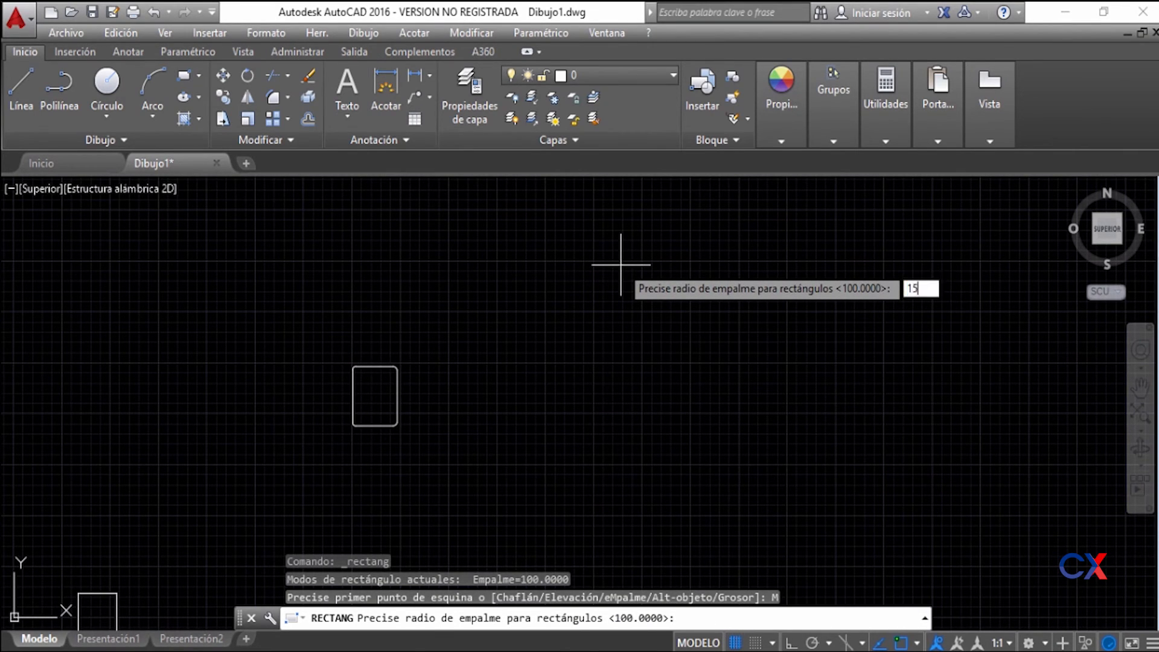
pyautogui.write('0')
pyautogui.press('Return')
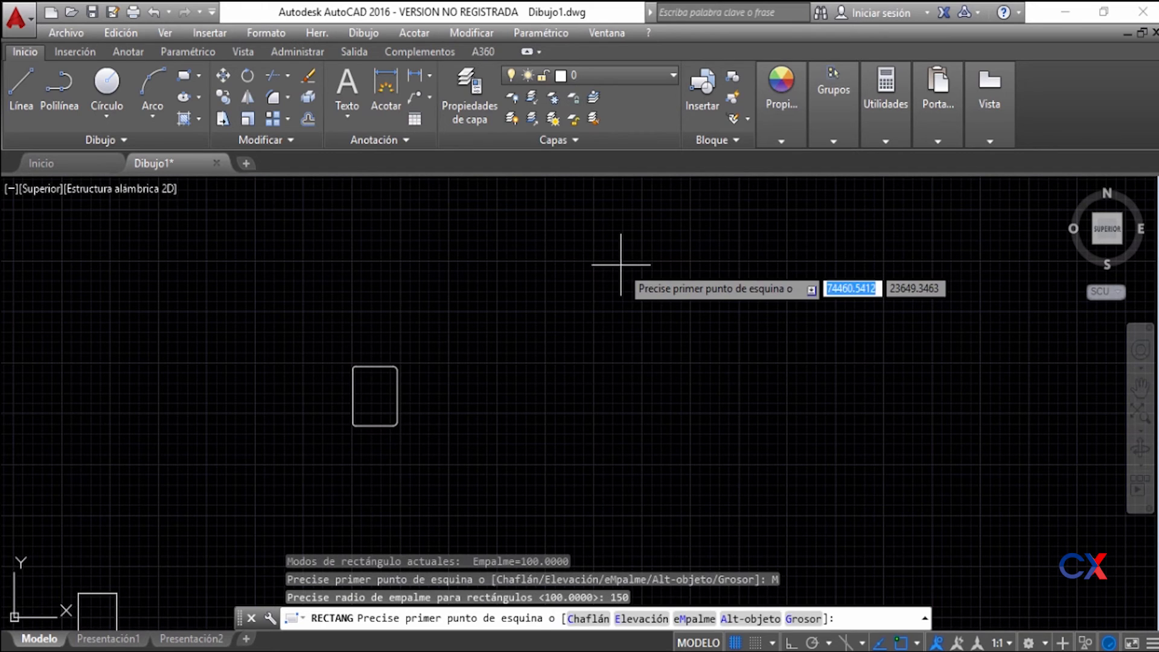
# Step: Draw the rounded rectangle above and to the right of the existing one as a square, 1000 units wide and 1000 units high
pyautogui.click(545, 266)
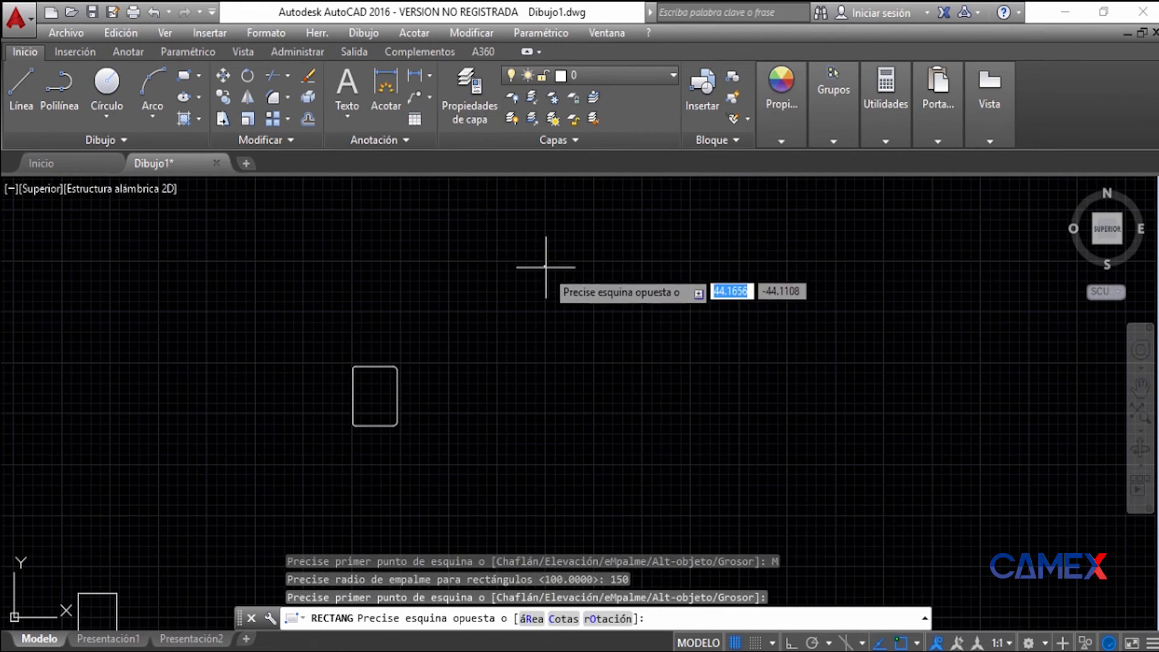
pyautogui.write('1000')
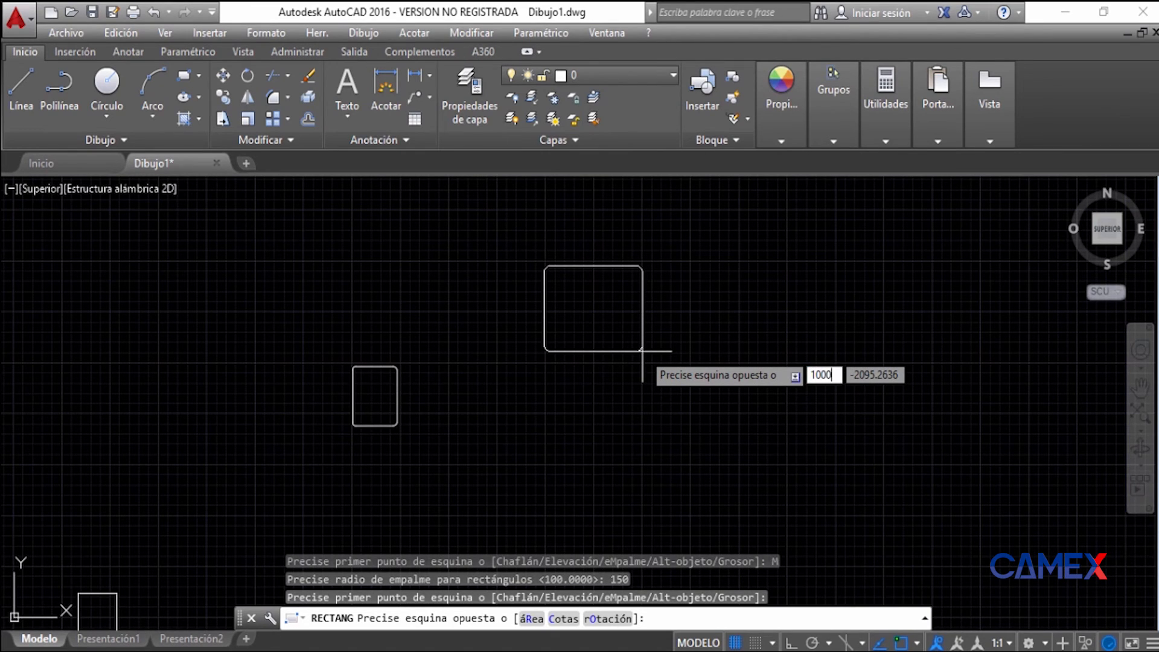
pyautogui.press('Tab')
pyautogui.write('1000')
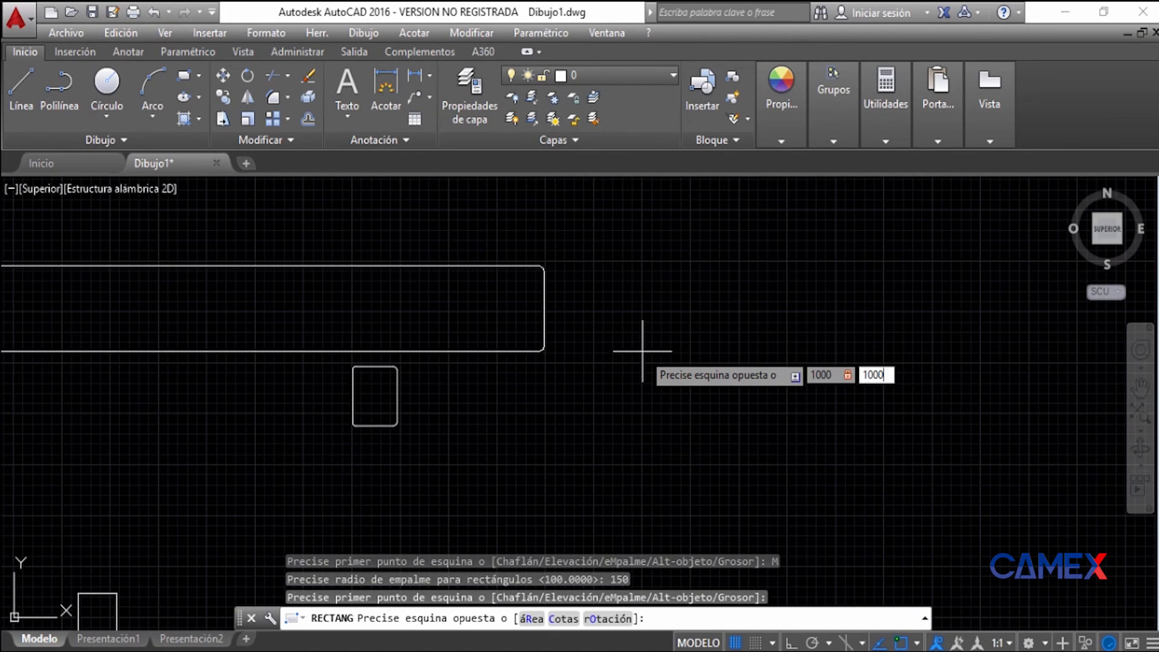
pyautogui.press('Return')
pyautogui.scroll(2, 751, 329)
pyautogui.moveTo(484, 354); pyautogui.dragTo(587, 509, button='middle')
pyautogui.scroll(2, 587, 510)
pyautogui.moveTo(588, 468); pyautogui.dragTo(634, 532, button='middle')
pyautogui.scroll(2, 634, 525)
pyautogui.moveTo(649, 468); pyautogui.dragTo(671, 540, button='middle')
pyautogui.scroll(2, 672, 506)
pyautogui.moveTo(667, 493); pyautogui.dragTo(687, 536, button='middle')
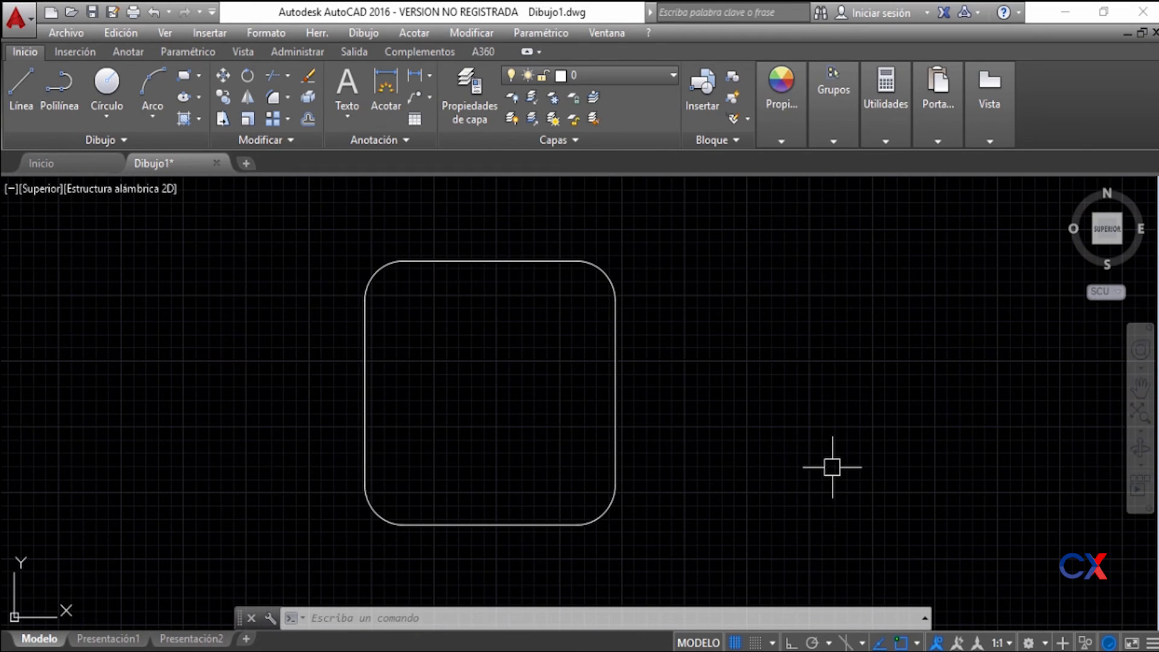
# Step: Draw an upright rounded rectangle freehand to the right of the rounded square, with the rectangle line width set to 10
pyautogui.click(183, 75)
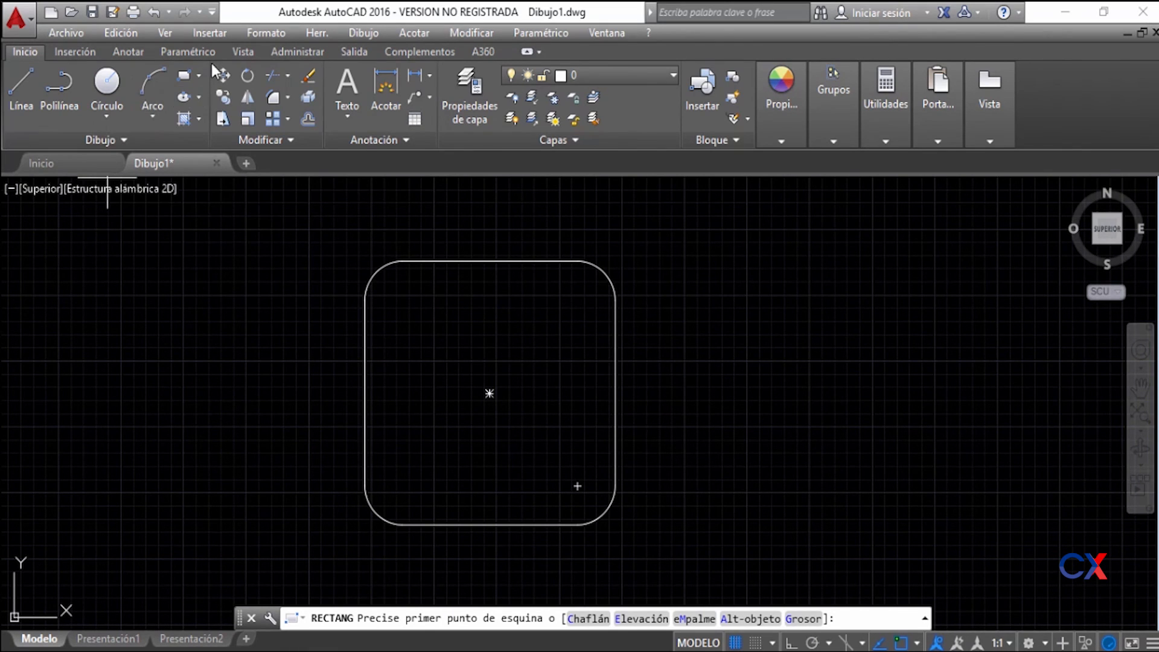
pyautogui.click(188, 74)
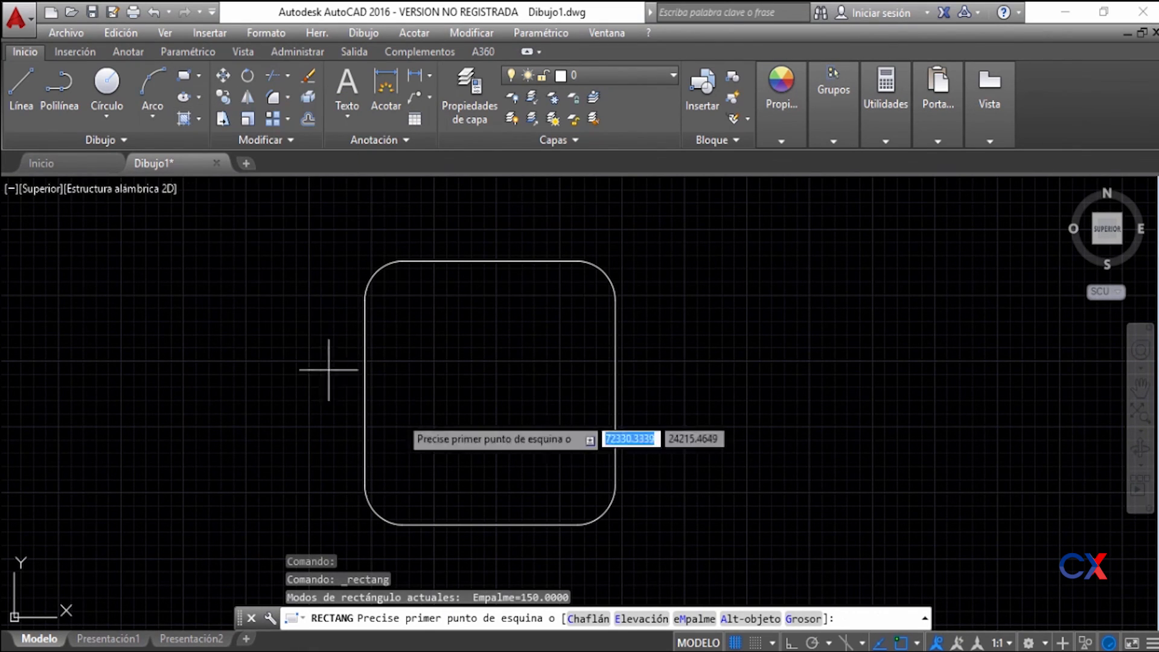
pyautogui.moveTo(708, 483); pyautogui.dragTo(474, 459, button='middle')
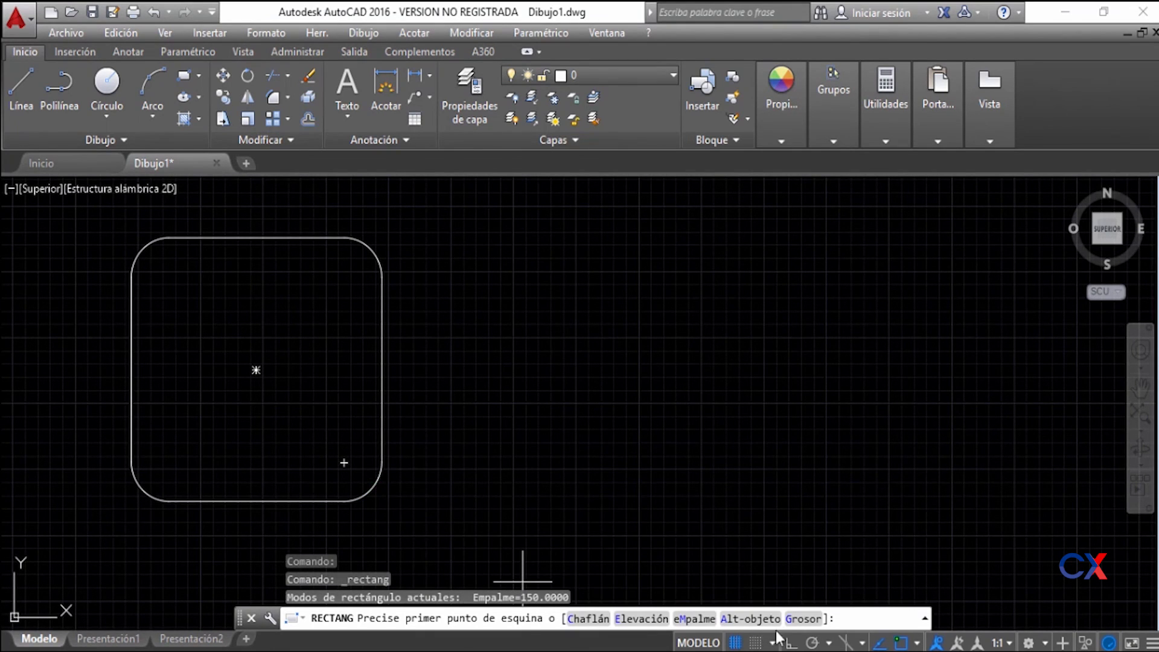
pyautogui.click(808, 620)
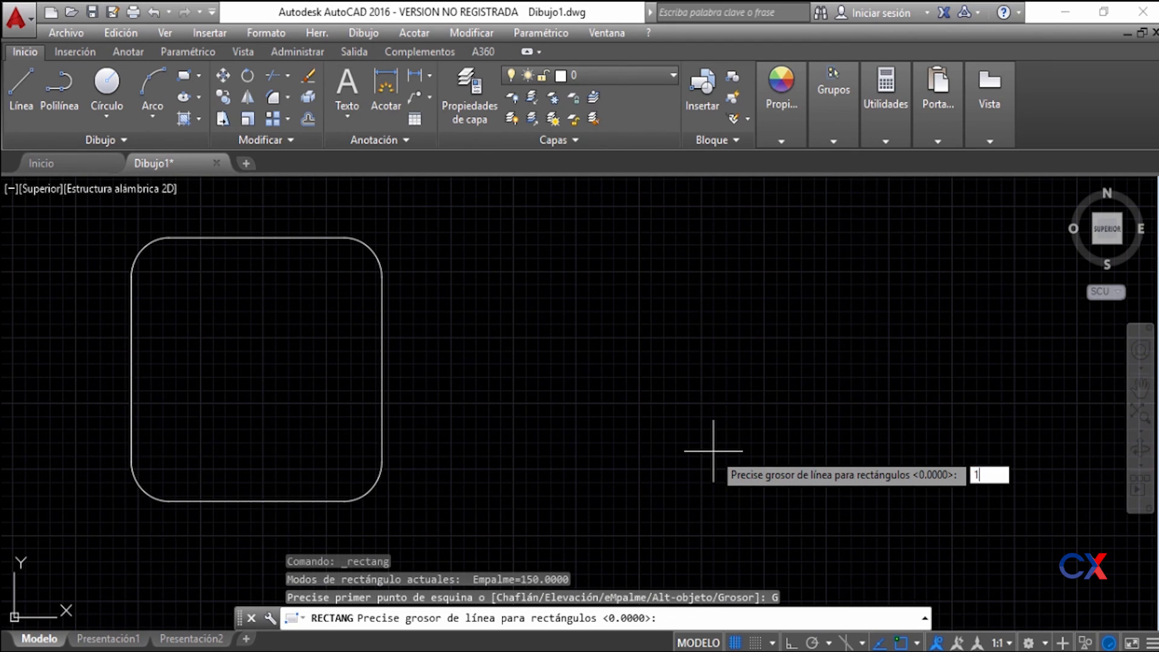
pyautogui.press('Return')
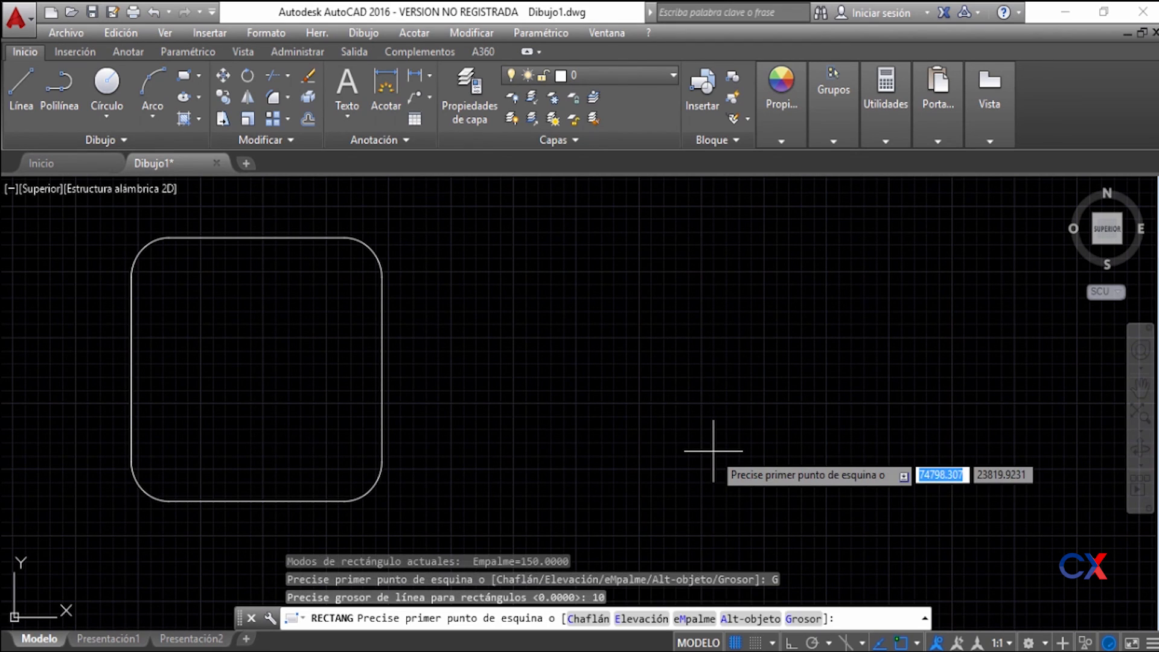
pyautogui.click(544, 227)
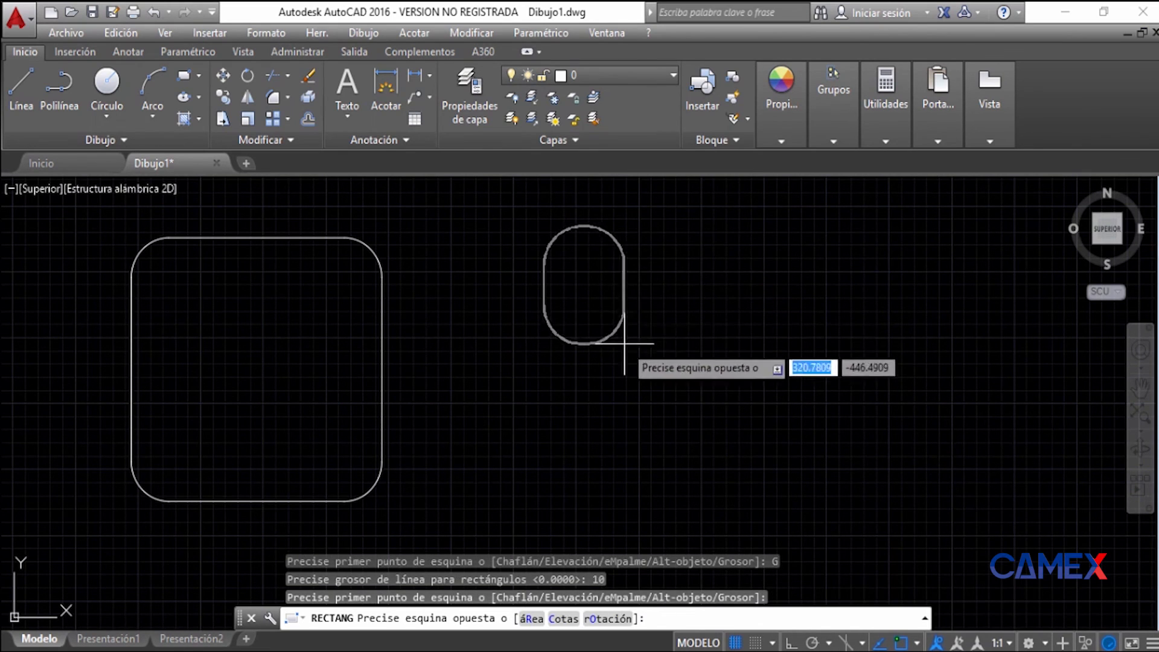
pyautogui.click(738, 490)
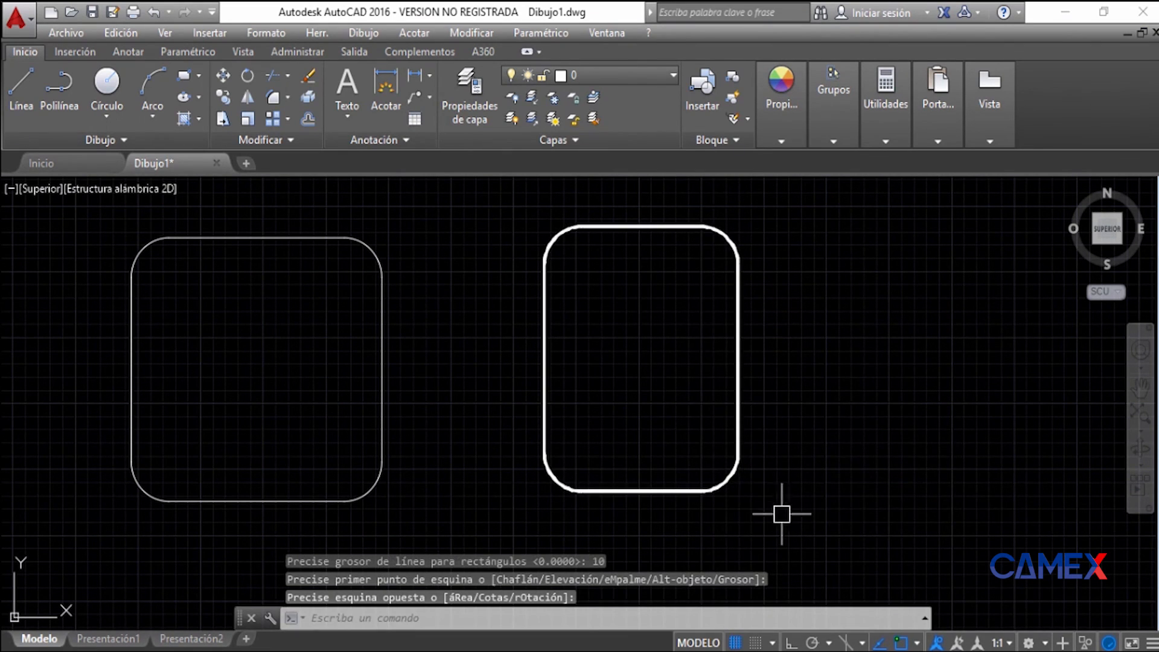
# Step: Draw another rectangle above and to the right of the thick-lined rounded one, entering 50 for its opposite corner
pyautogui.scroll(2, 788, 514)
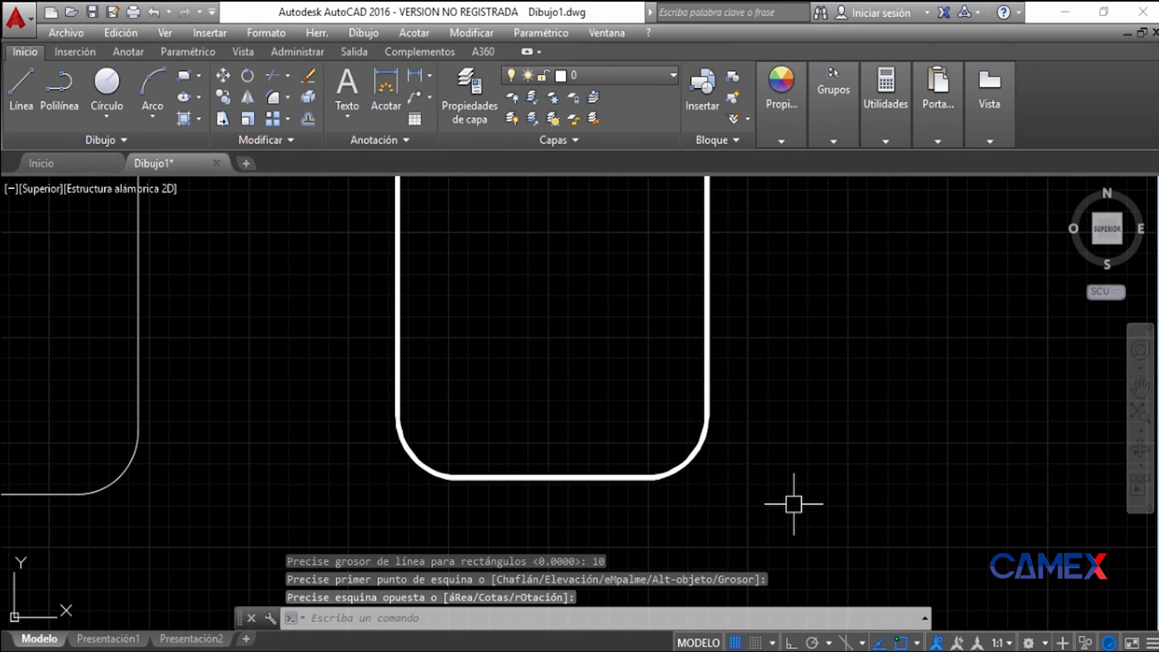
pyautogui.scroll(5, 784, 491)
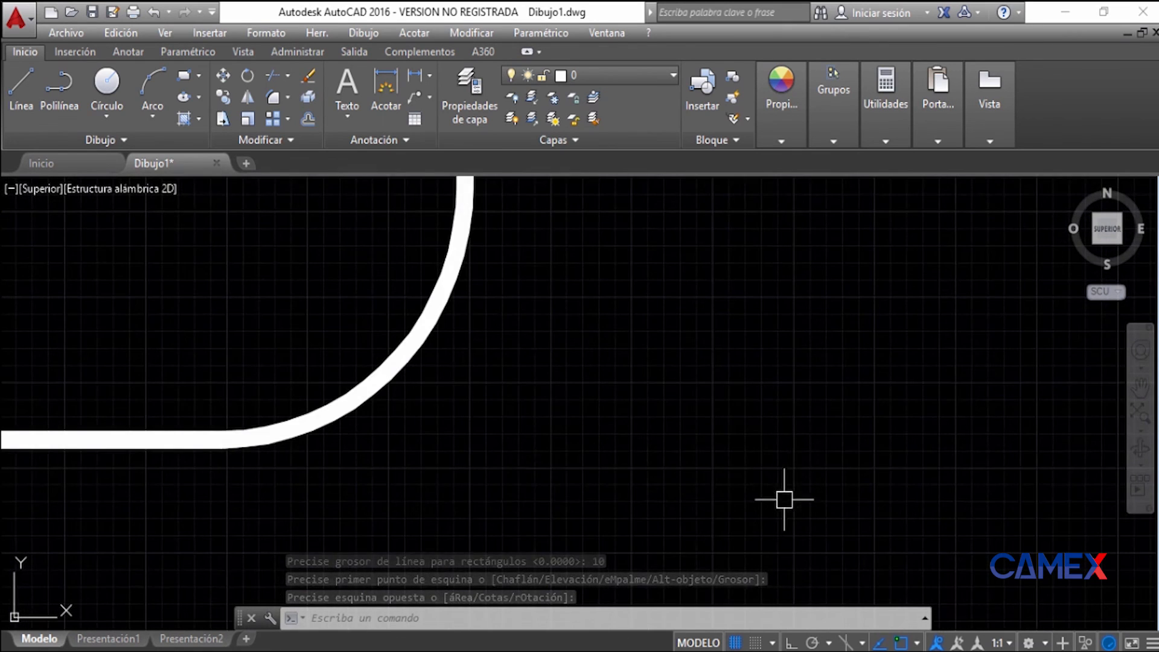
pyautogui.scroll(-10, 531, 445)
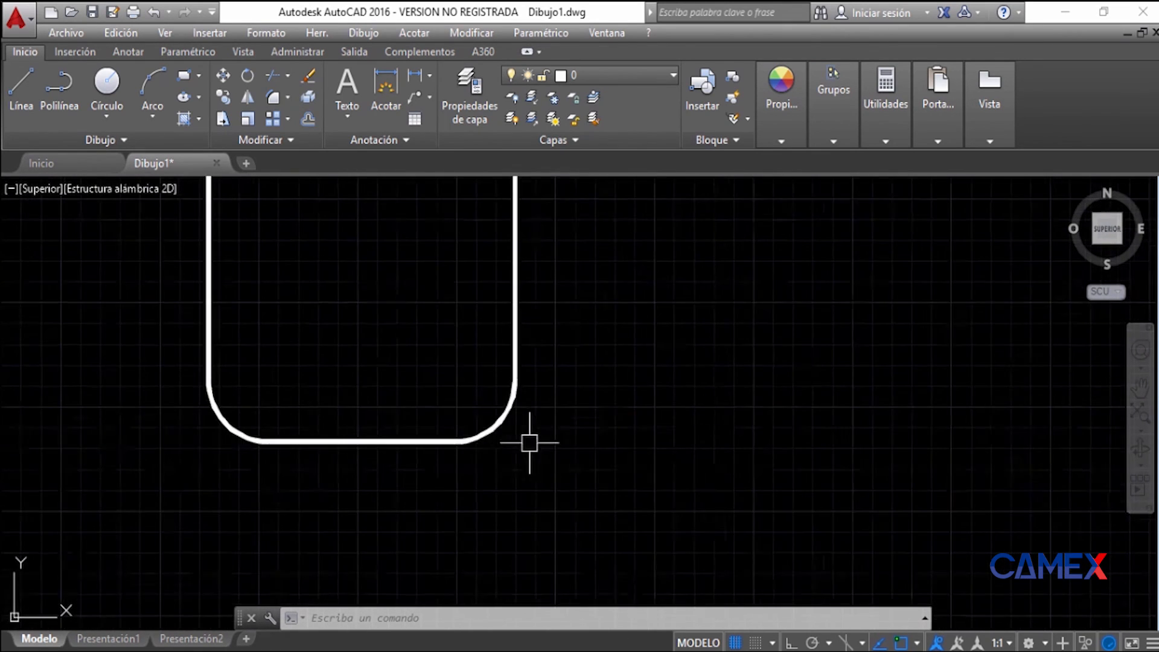
pyautogui.moveTo(536, 446)
pyautogui.mouseDown(button='middle')
pyautogui.moveTo(675, 460)
pyautogui.moveTo(577, 485)
pyautogui.mouseUp(button='middle')
pyautogui.scroll(2, 675, 459)
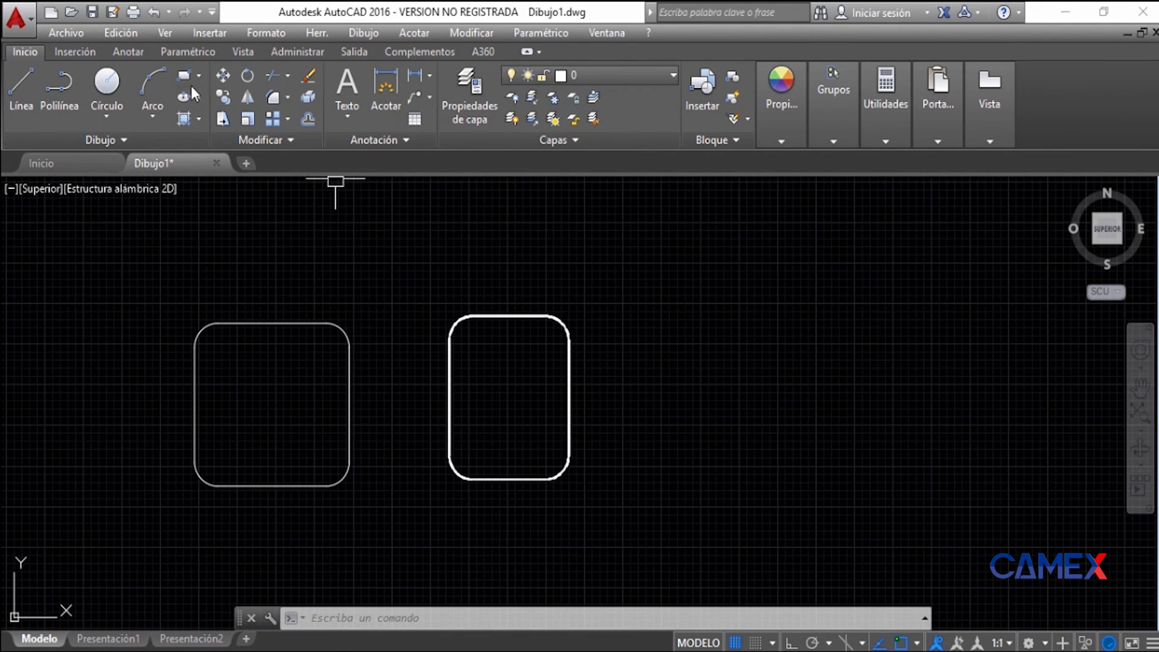
pyautogui.click(645, 266)
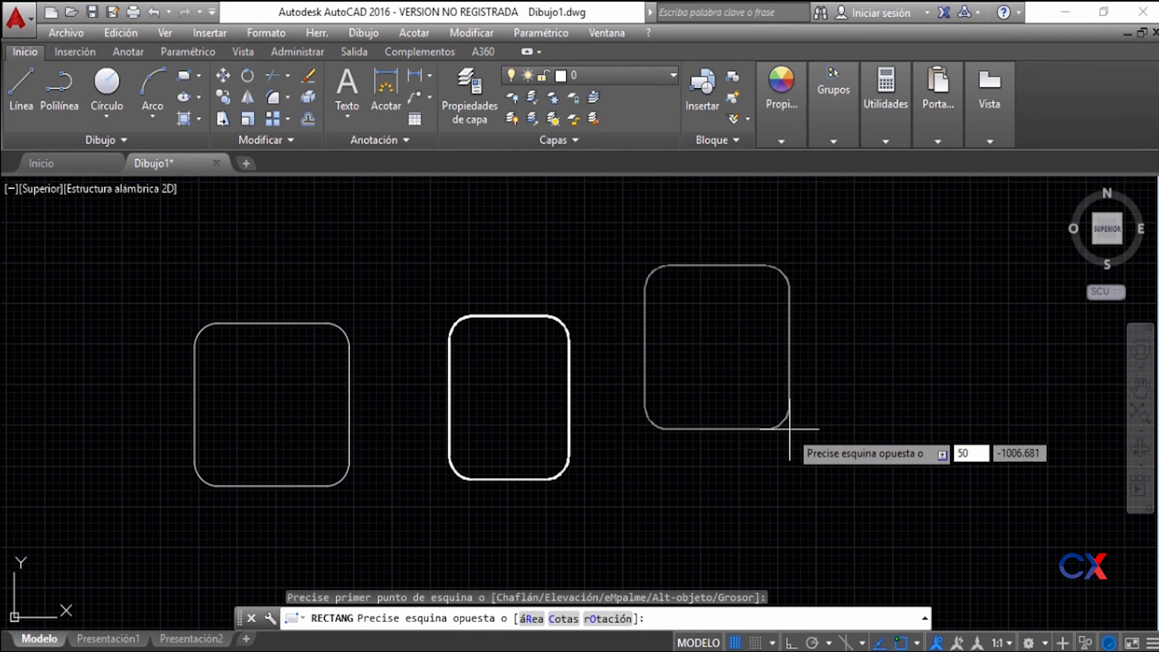
pyautogui.press('Return')
# Step: Examine the tiny new rectangle's shape and line thickness up close, compared with its surroundings
pyautogui.scroll(4, 691, 311)
pyautogui.moveTo(654, 323); pyautogui.dragTo(715, 557, button='middle')
pyautogui.scroll(4, 716, 547)
pyautogui.scroll(4, 603, 468)
pyautogui.moveTo(560, 402); pyautogui.dragTo(667, 543, button='middle')
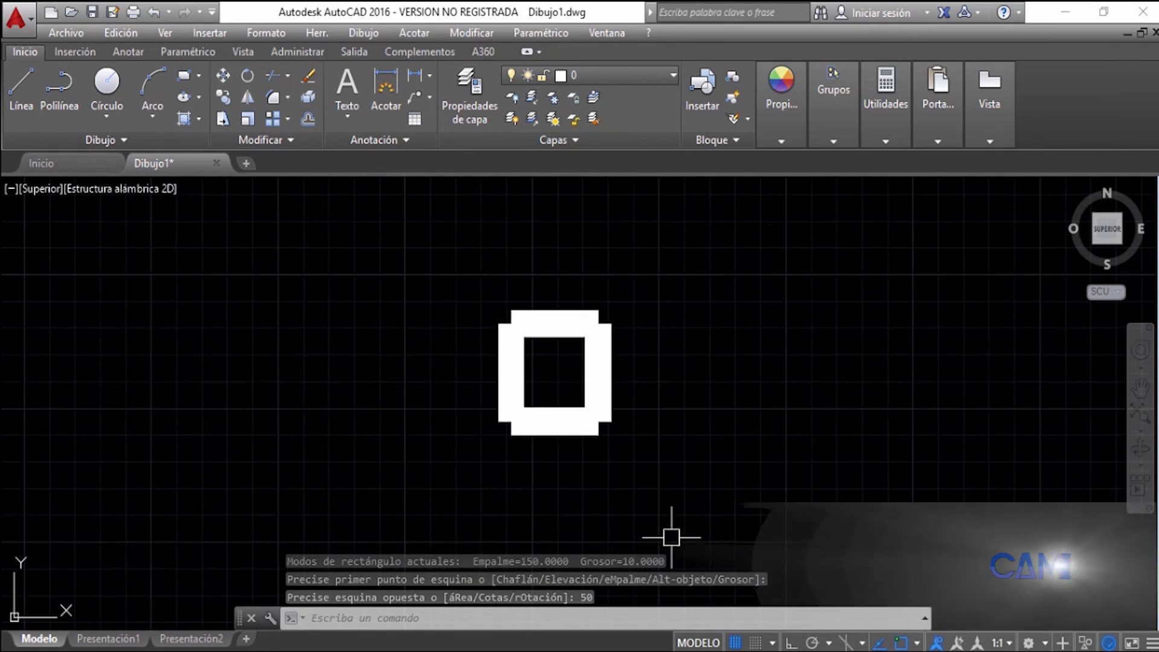
pyautogui.scroll(2, 646, 480)
pyautogui.scroll(-6, 643, 477)
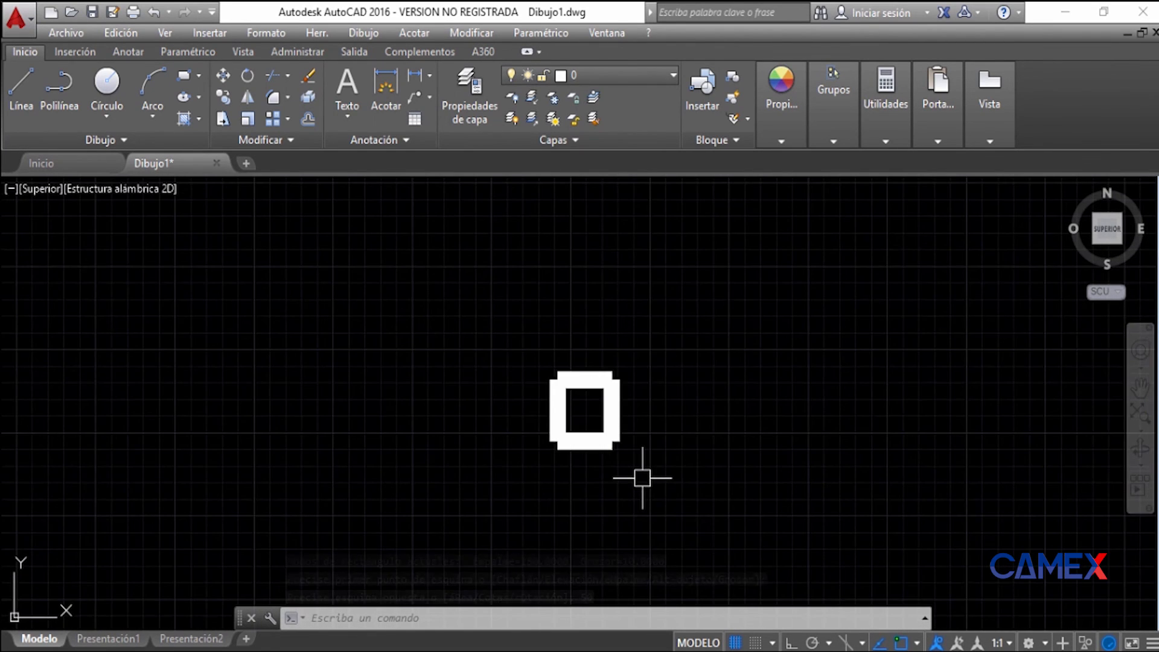
pyautogui.moveTo(644, 473); pyautogui.dragTo(393, 387, button='middle')
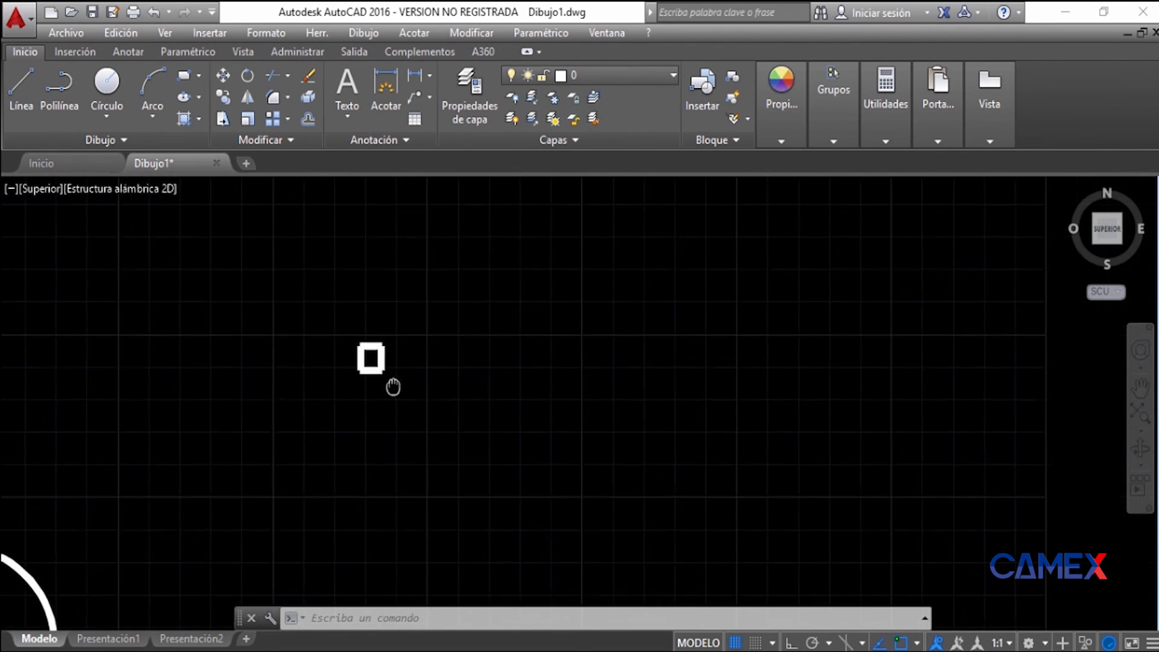
# Step: Draw a rounded rectangle freehand to the right of the tiny one, about 1170 wide and 1380 high, with line width 50
pyautogui.click(191, 76)
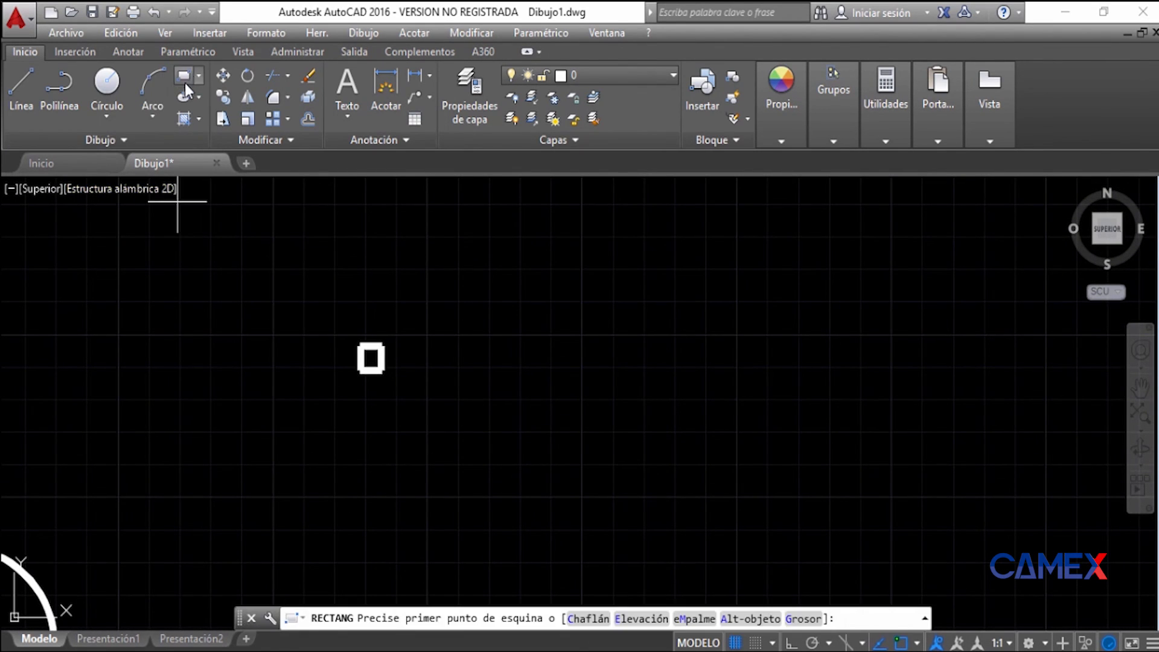
pyautogui.click(806, 618)
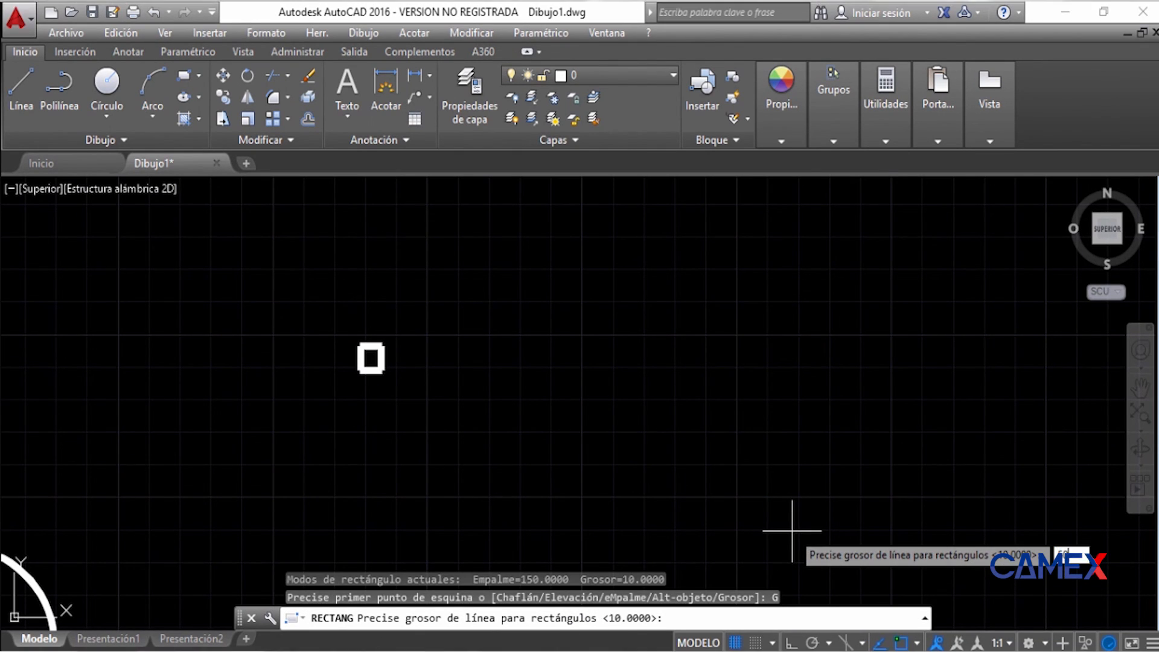
pyautogui.press('Return')
pyautogui.click(550, 252)
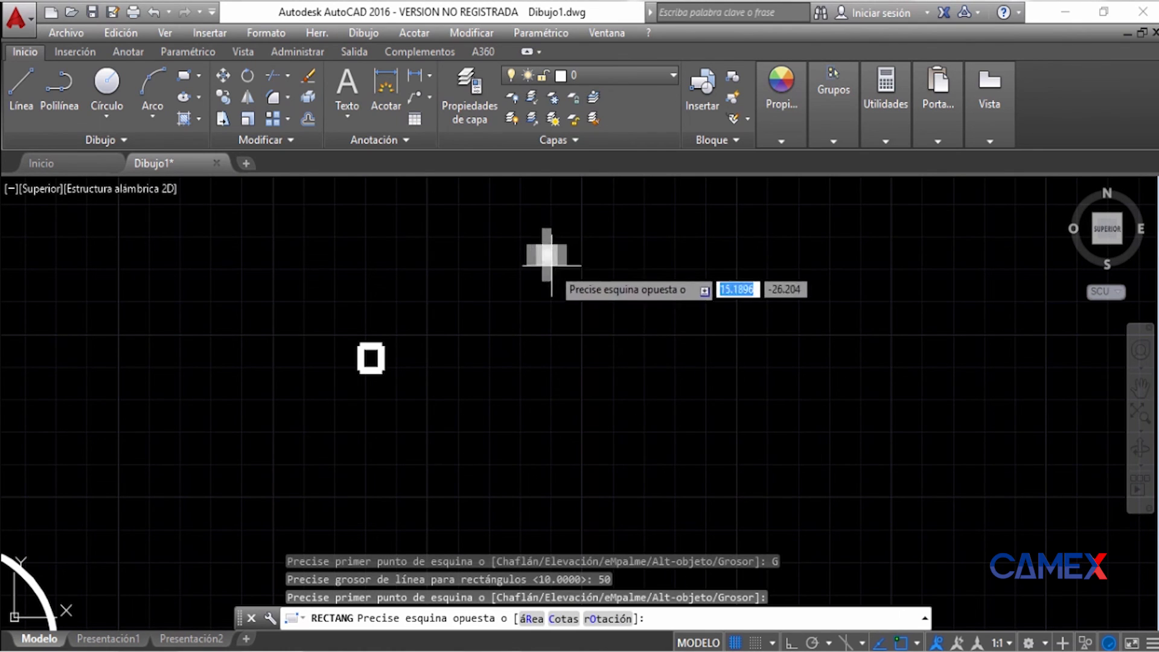
pyautogui.scroll(-5, 693, 453)
pyautogui.moveTo(709, 466); pyautogui.dragTo(498, 331, button='middle')
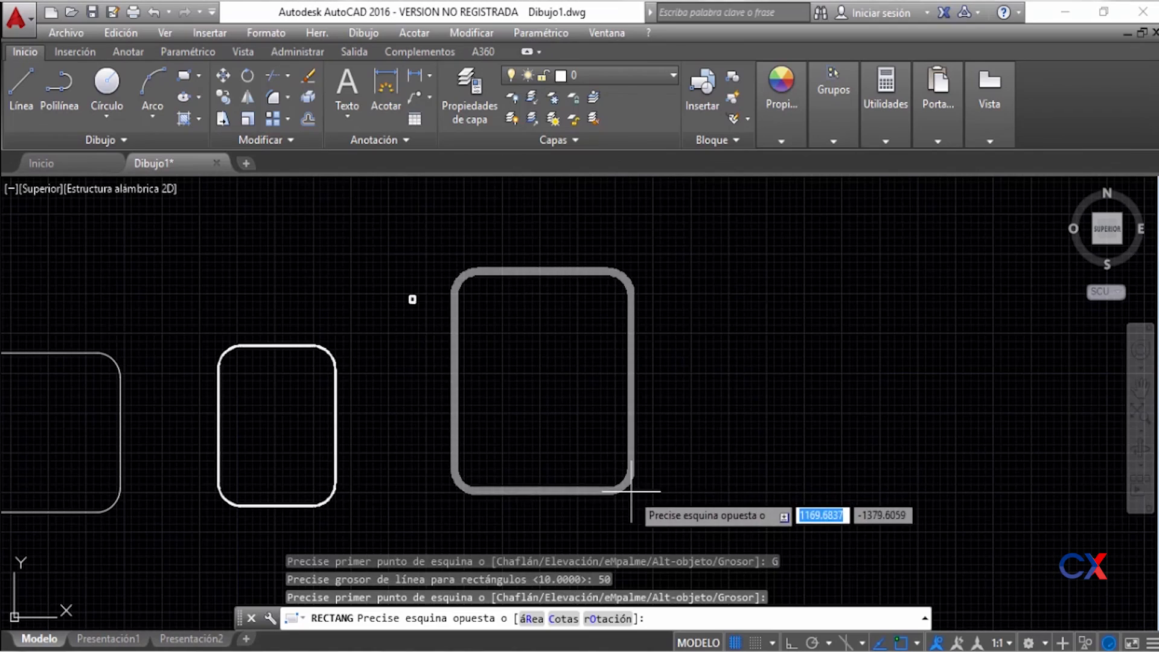
pyautogui.click(631, 491)
pyautogui.moveTo(691, 500); pyautogui.dragTo(1087, 458, button='middle')
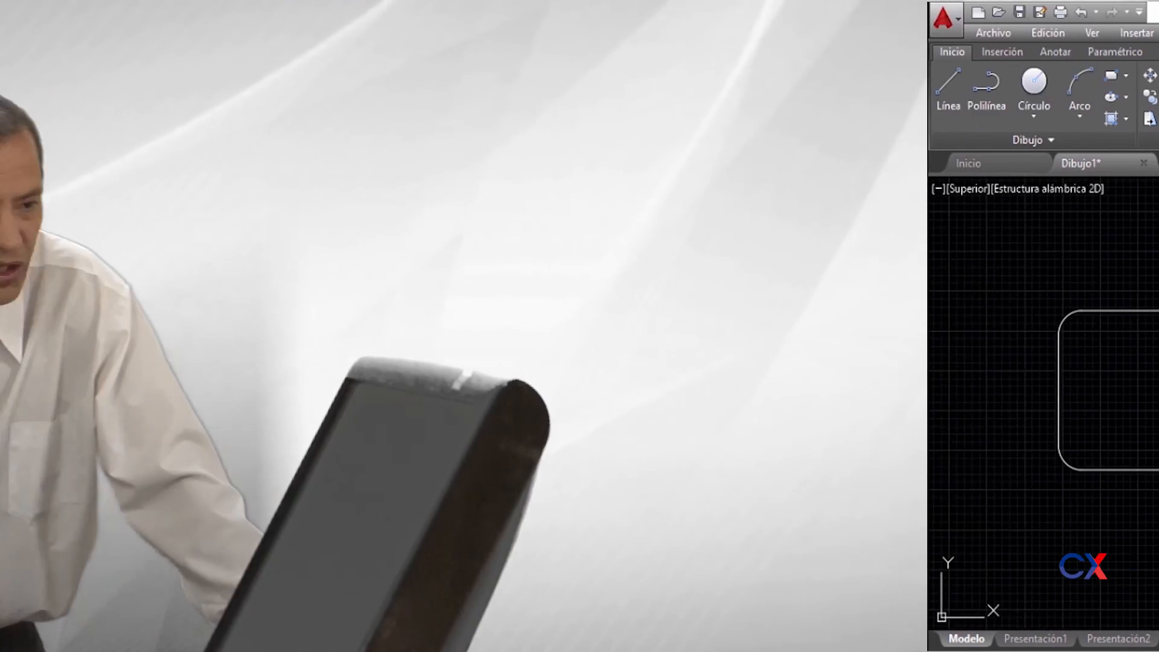